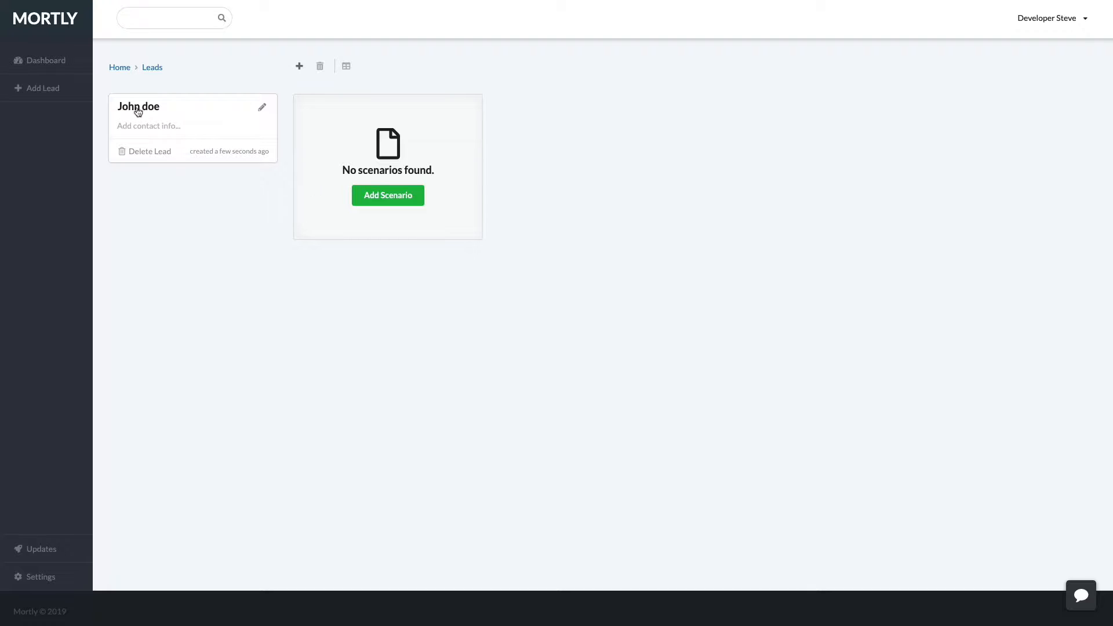
Capitalize the lead's surname and attach a new California scenario to the lead.
key("BackSpace")
type("D")
left_click(360, 200)
left_click(365, 166)
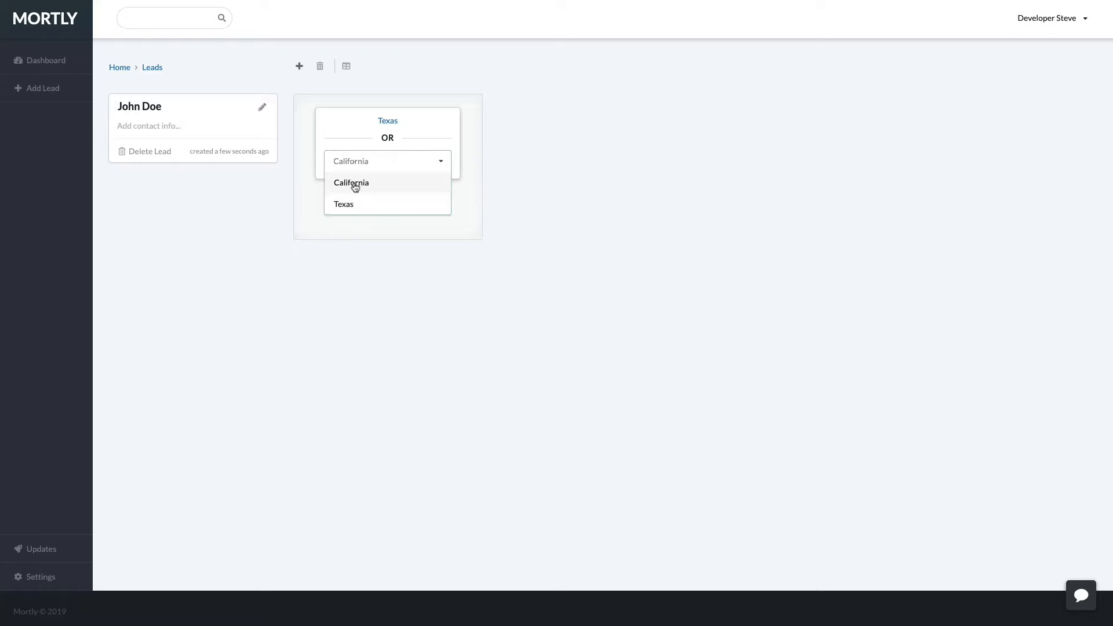
left_click(353, 183)
left_click(429, 153)
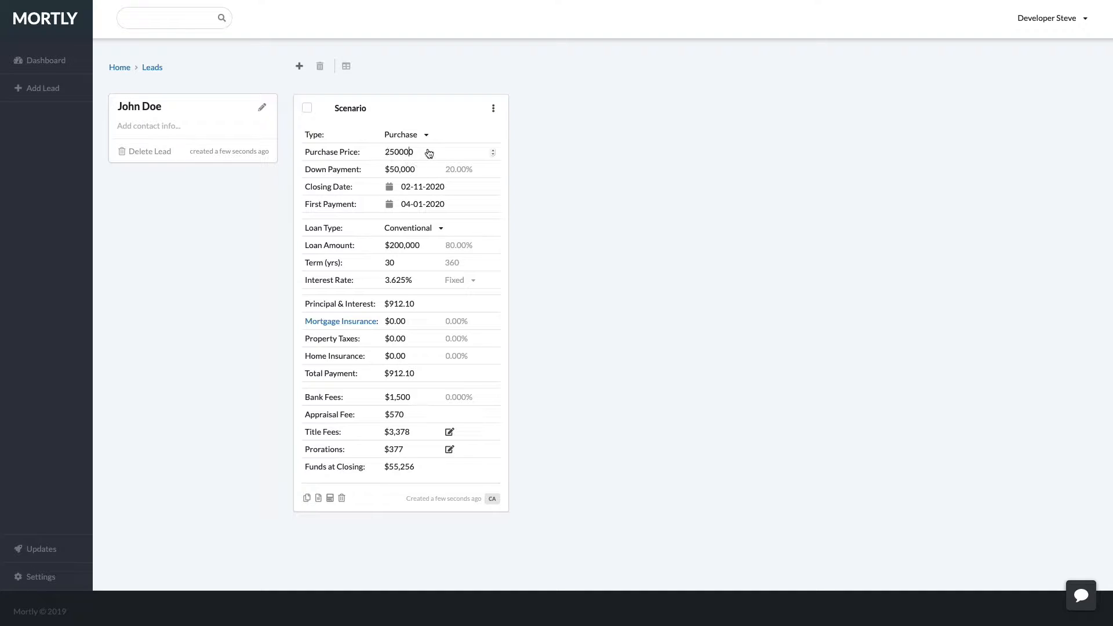
Set a $325,000 purchase price, 10% down, and a February 28 closing date.
key("ctrl+a")
type("3")
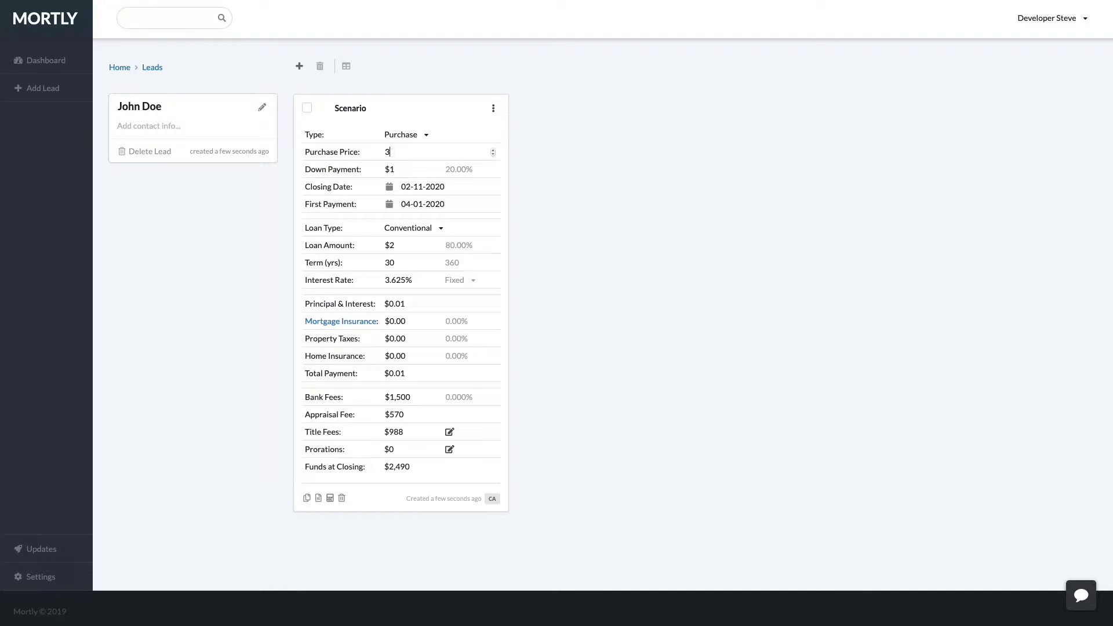
type("25000")
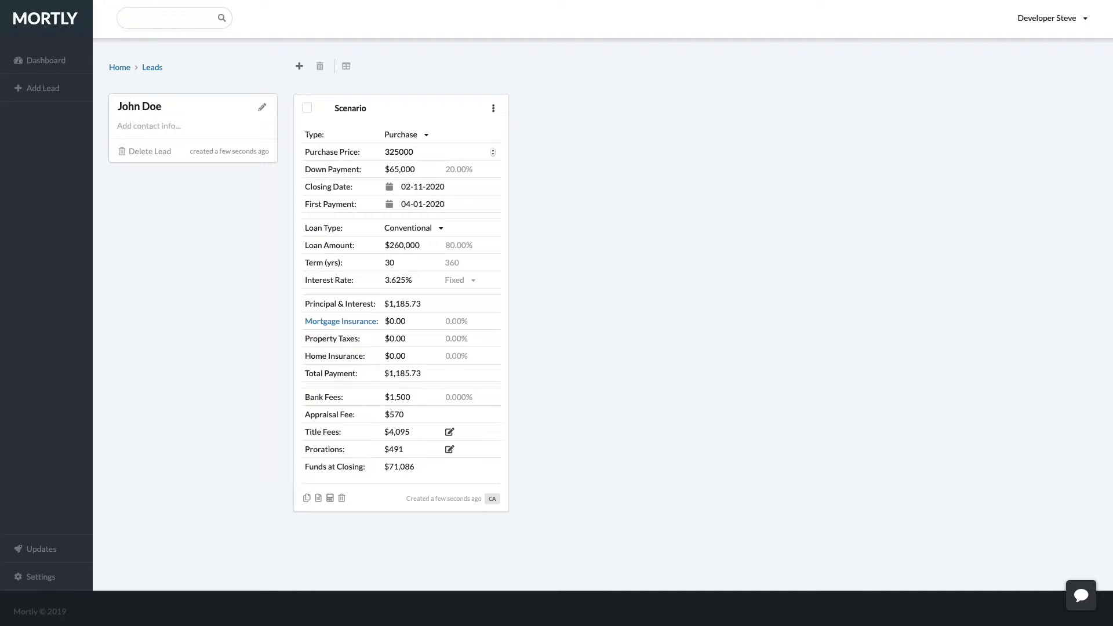
key("Tab")
key("Tab")
type("10")
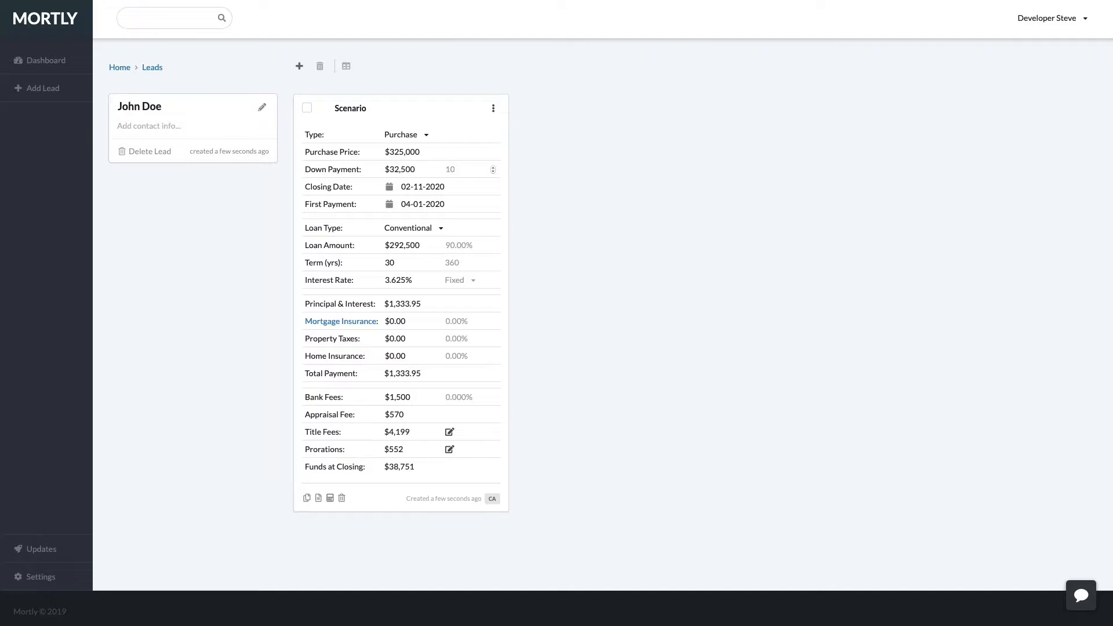
left_click(417, 188)
left_click(470, 363)
left_click(426, 208)
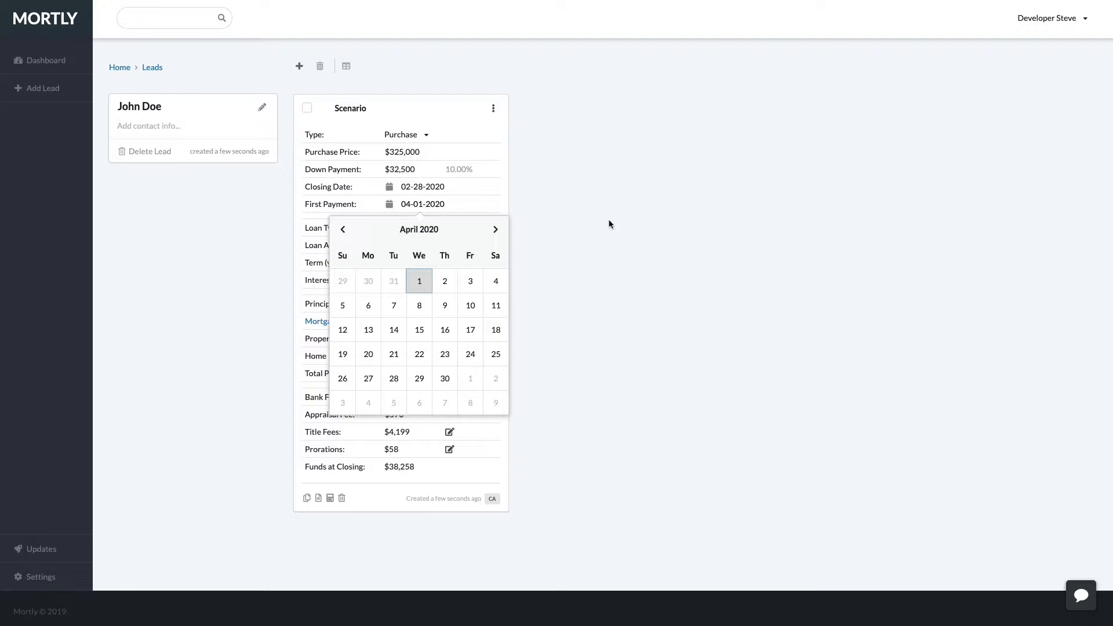
left_click(643, 219)
Quote the loan's mortgage insurance using Get Rates.
left_click(461, 248)
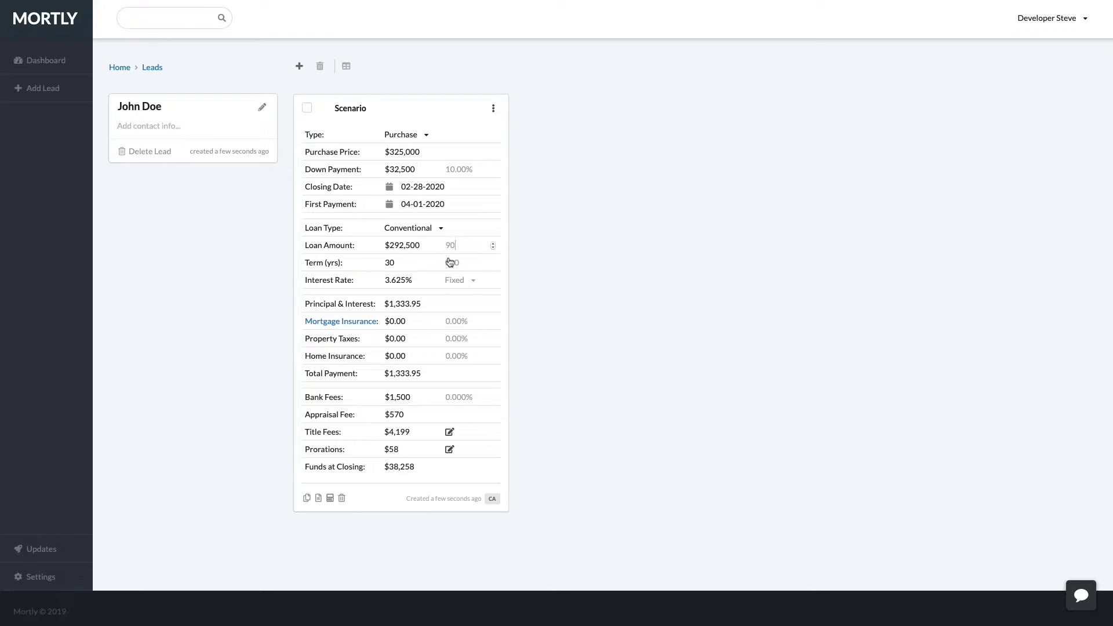
left_click(331, 324)
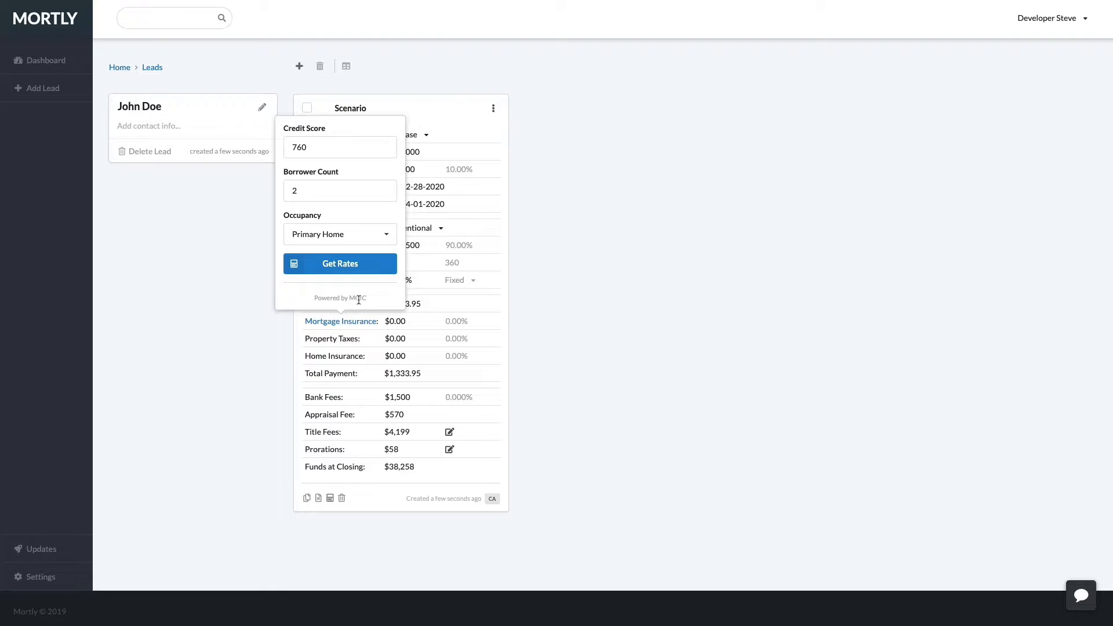
left_click(340, 266)
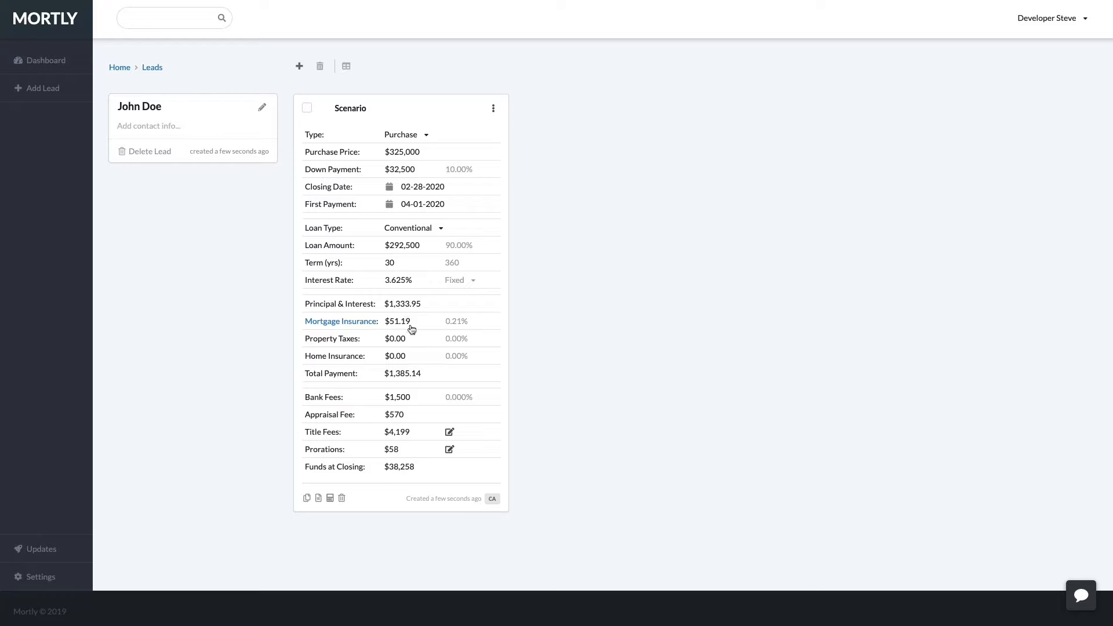
Set 1% property tax, 0.5% home insurance and a $550 appraisal fee.
left_click(466, 342)
type("1")
key("Return")
left_click(452, 359)
type(".5")
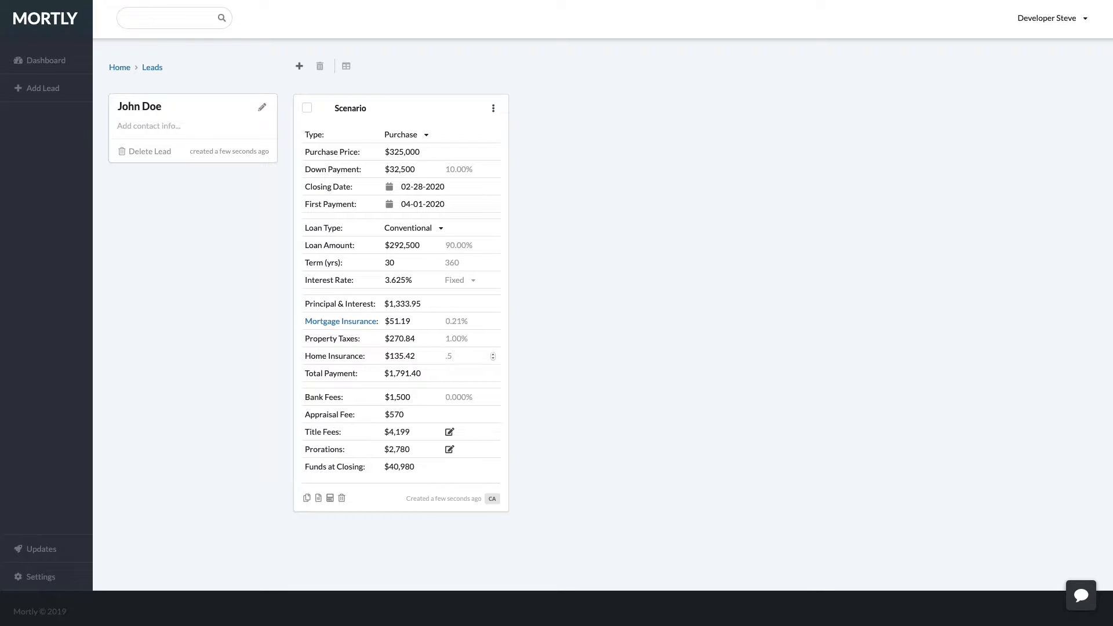
key("Return")
left_click(404, 399)
left_click(404, 415)
left_click(449, 432)
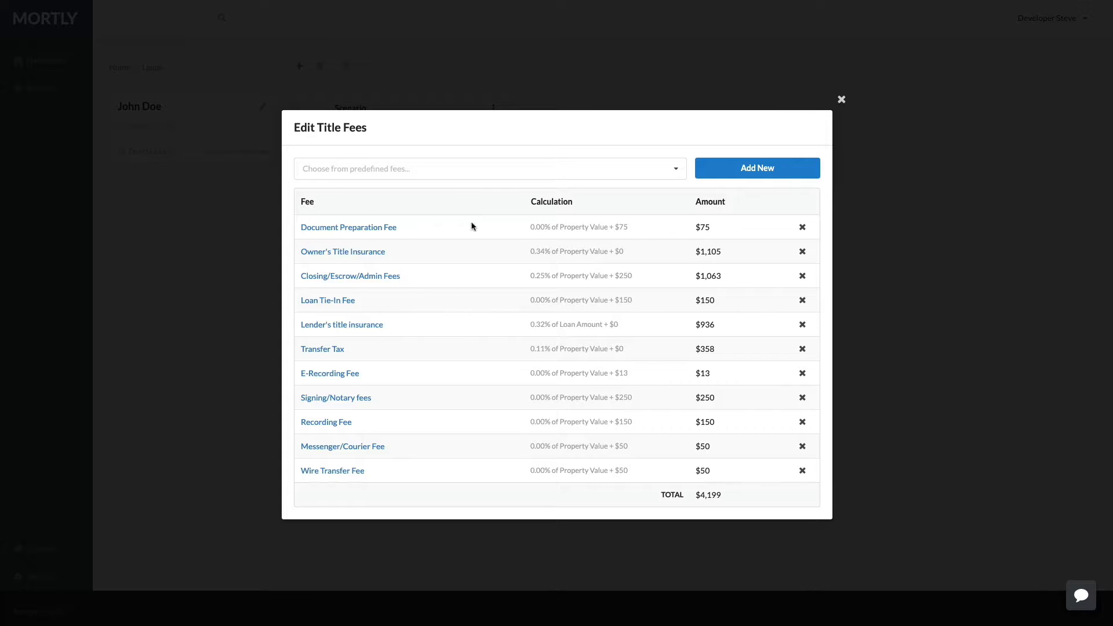
left_click(234, 450)
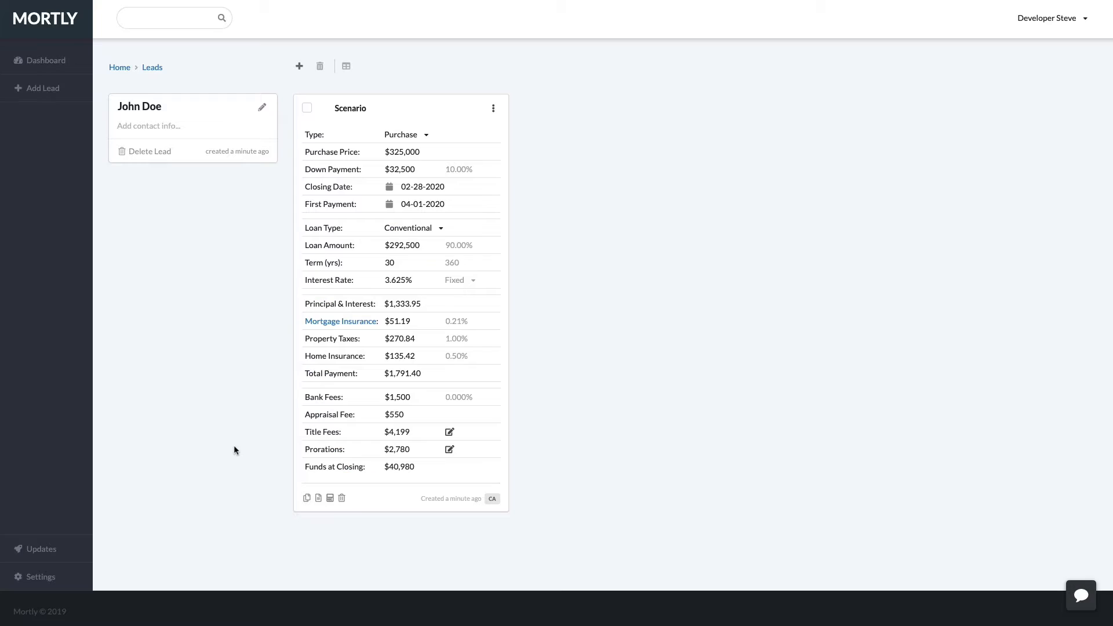
left_click(450, 449)
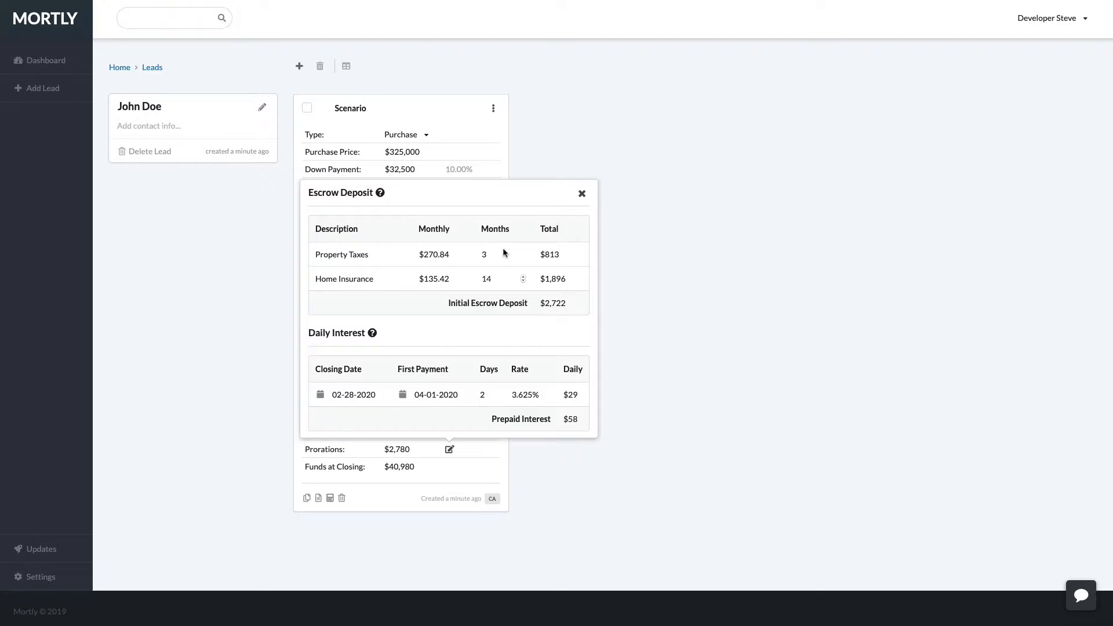
left_click(502, 275)
left_click(637, 397)
left_click(583, 194)
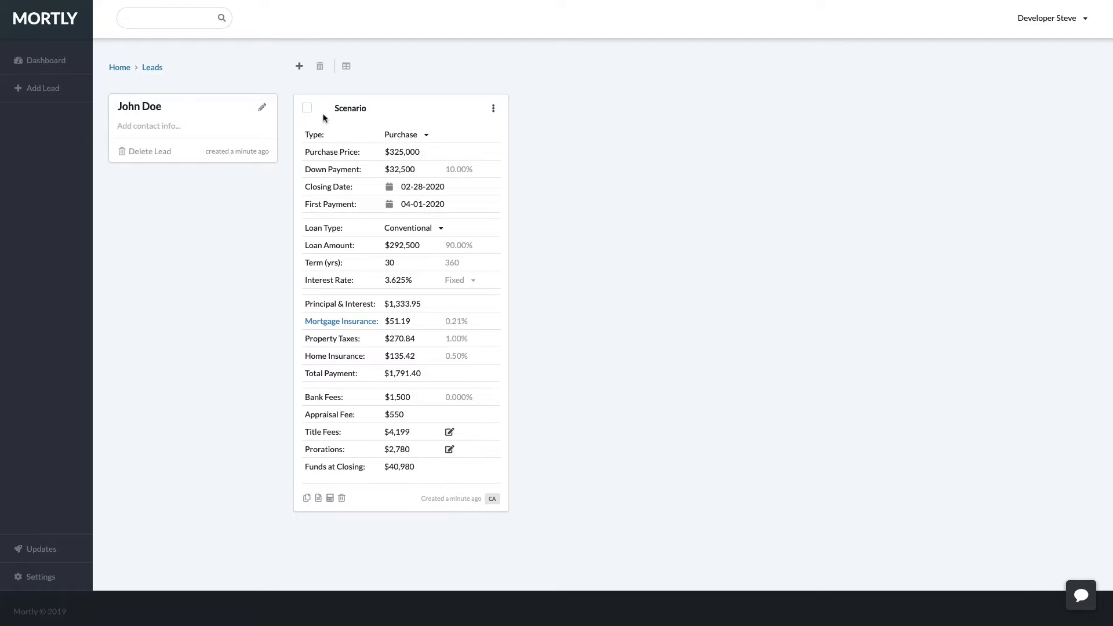
Duplicate the scenario, make the original 15 years at 3.375%, and select both cards.
left_click(307, 498)
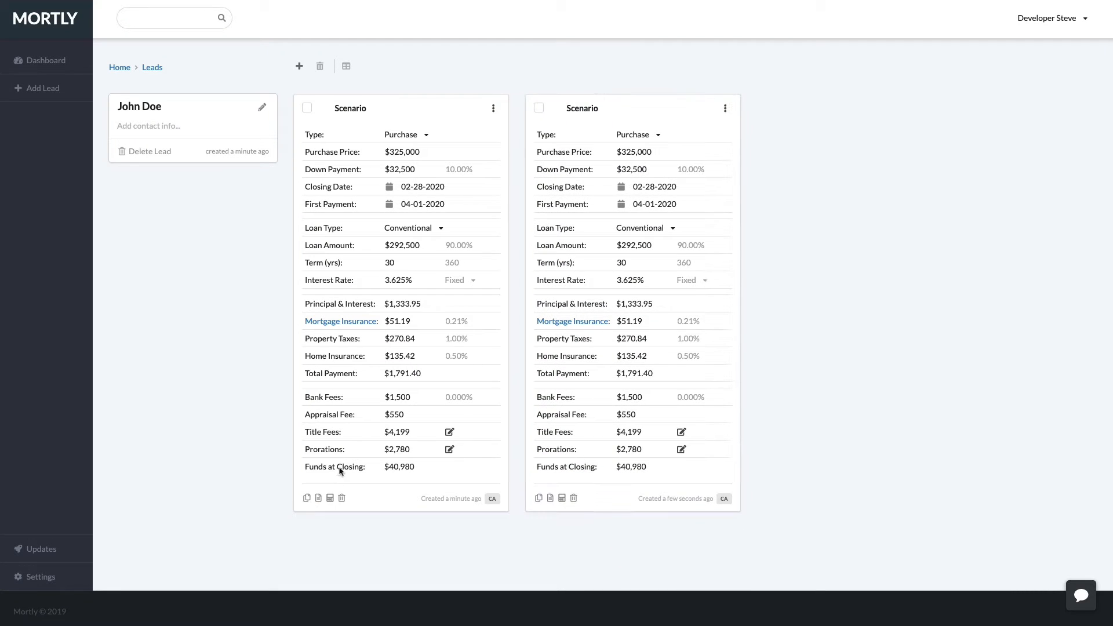
double_click(389, 263)
type("15")
left_click(398, 289)
key("BackSpace")
key("BackSpace")
key("BackSpace")
type("375")
left_click(307, 108)
left_click(539, 108)
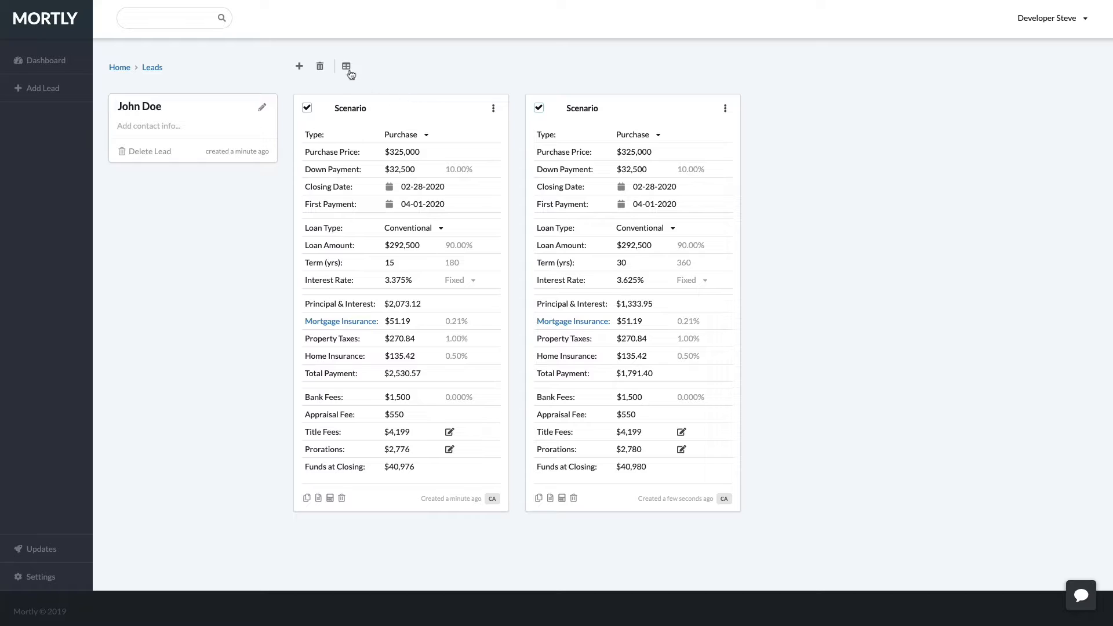
Compare the 15- and 30-year scenarios, toggle the interest row, and copy the email-friendly version.
left_click(346, 67)
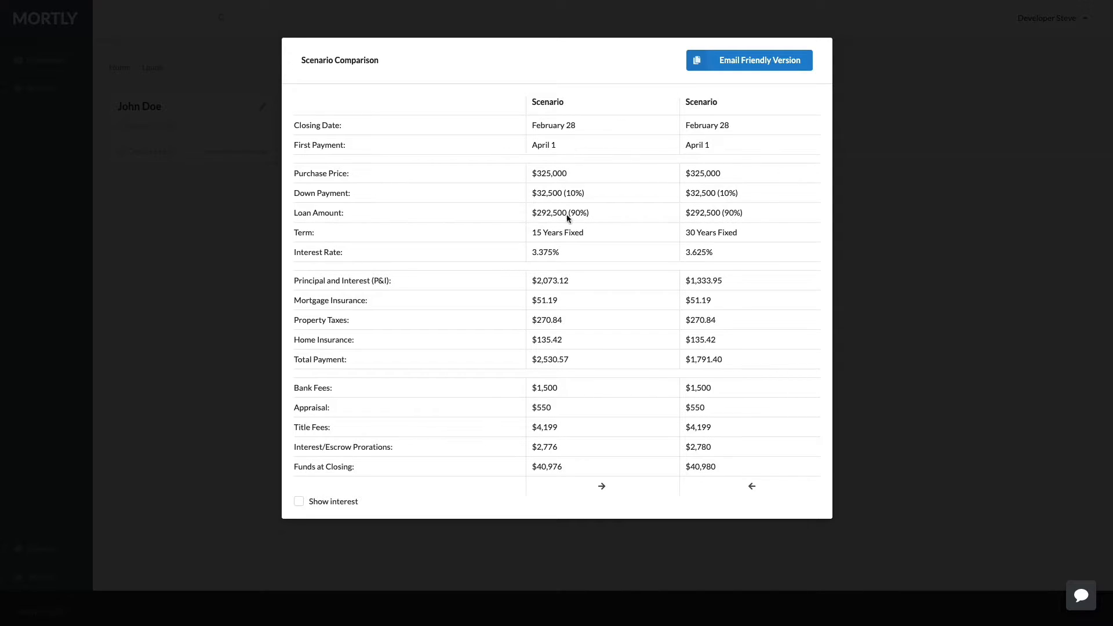
left_click(351, 505)
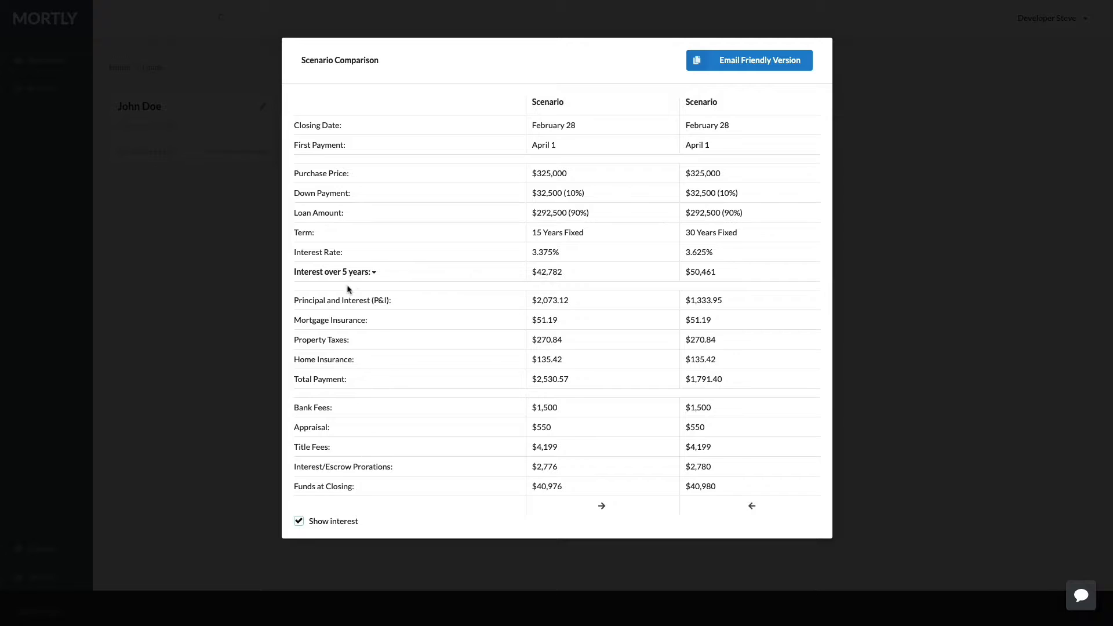
left_click(336, 522)
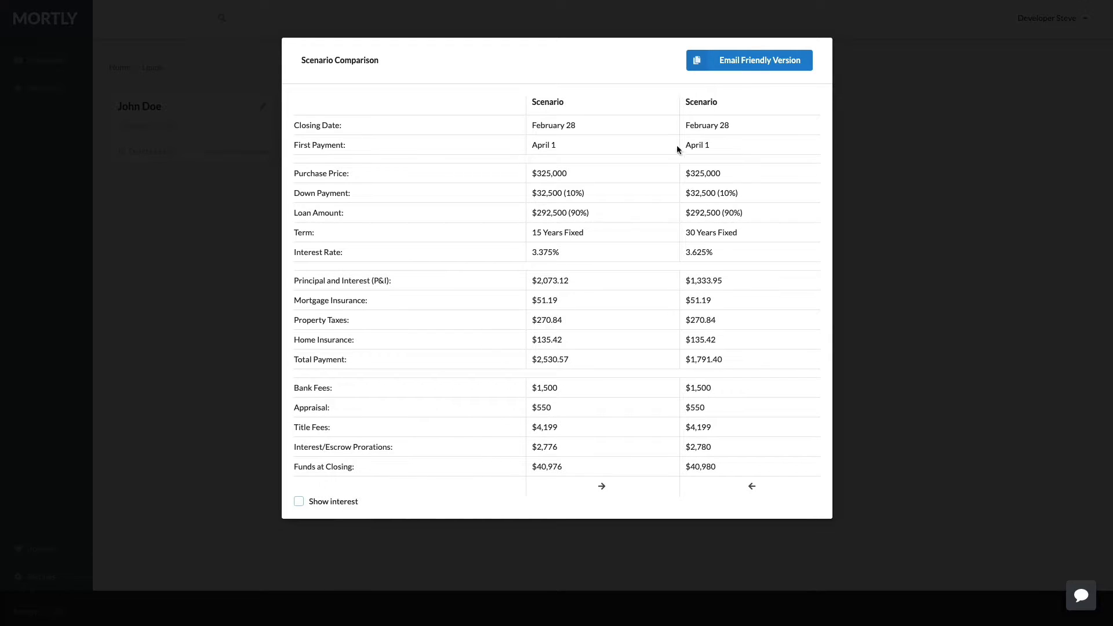
left_click(733, 69)
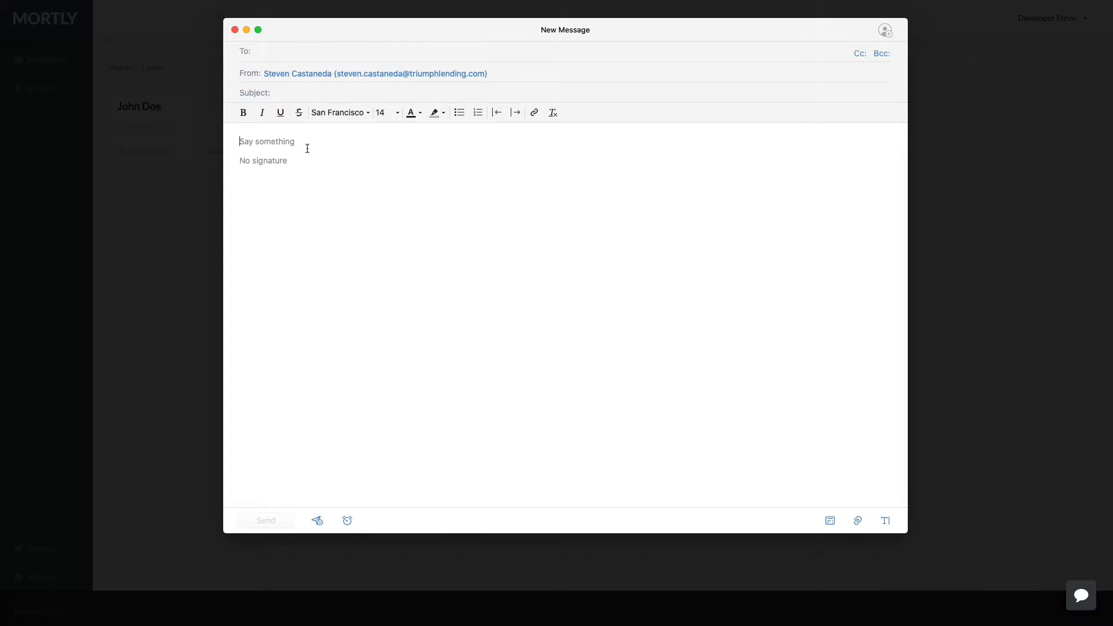
left_click(273, 55)
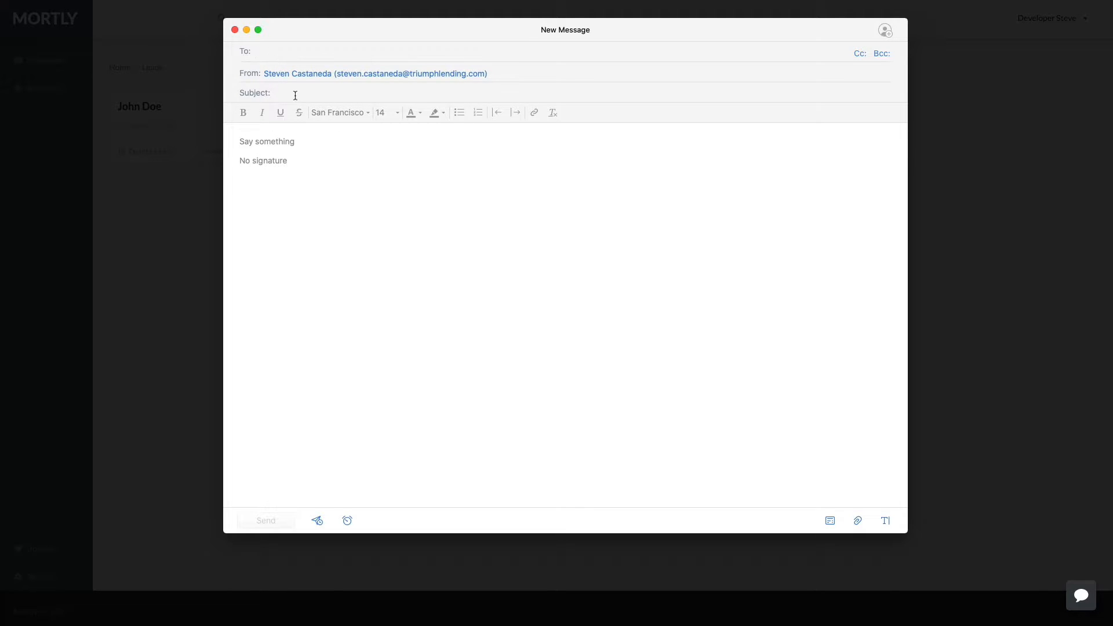
left_click(288, 144)
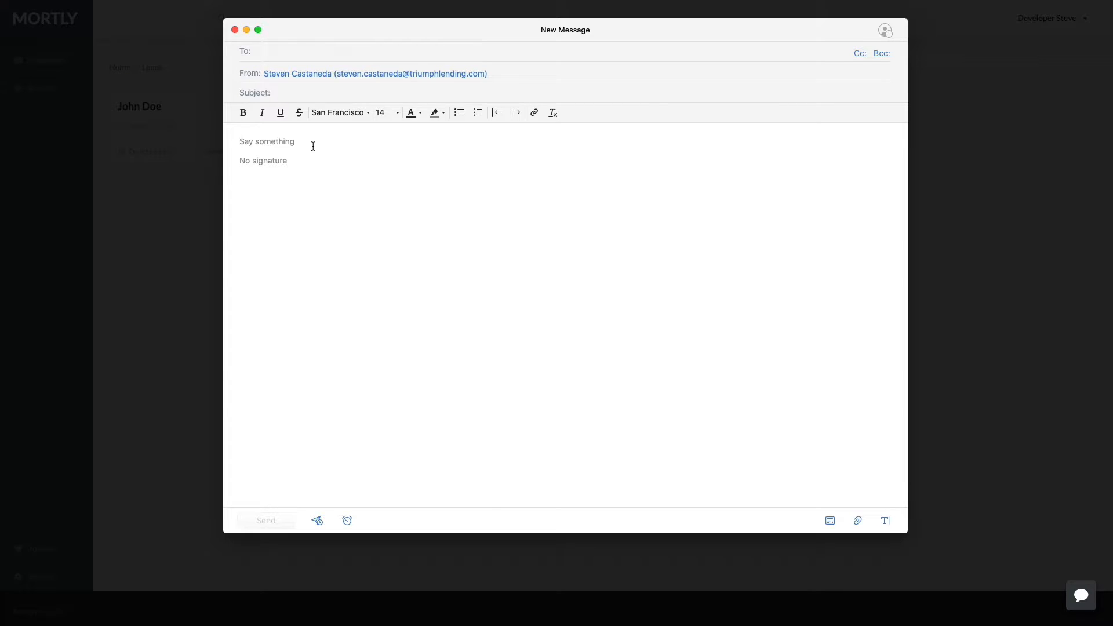
key("super+v")
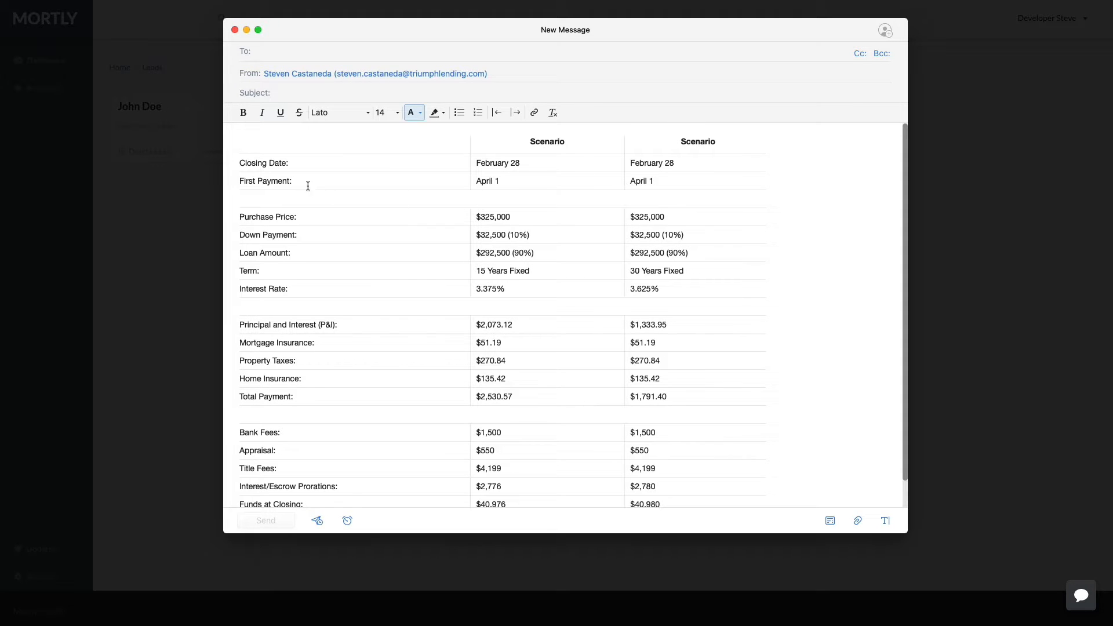
scroll(452, 328, "down", 2)
scroll(502, 290, "up", 2)
left_click(270, 139)
scroll(283, 138, "down", 1)
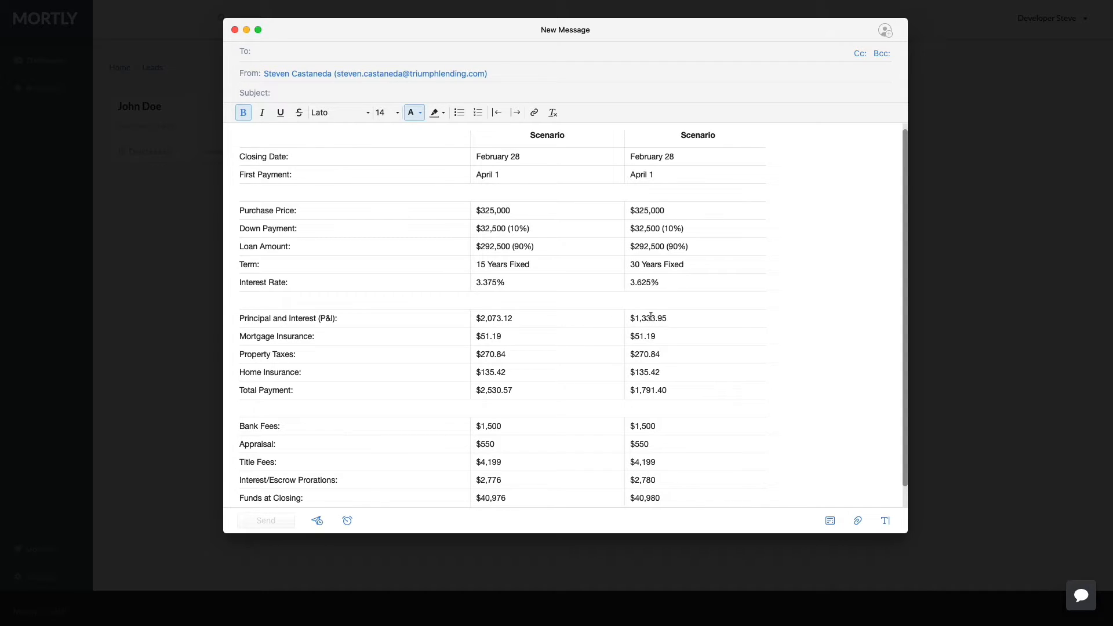
scroll(545, 371, "down", 1)
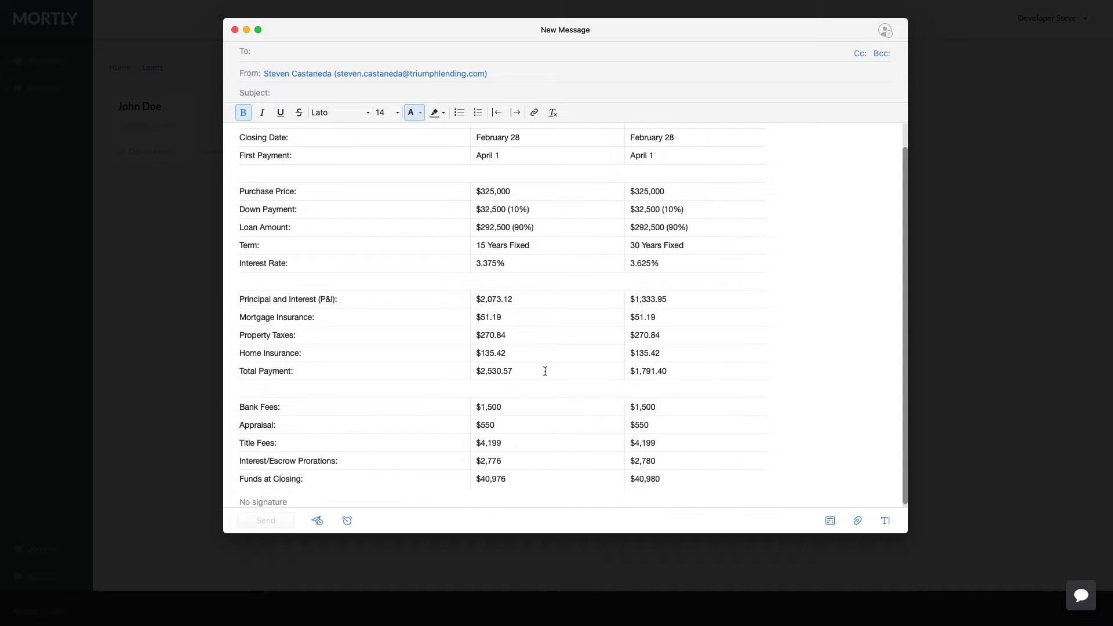
left_click(952, 169)
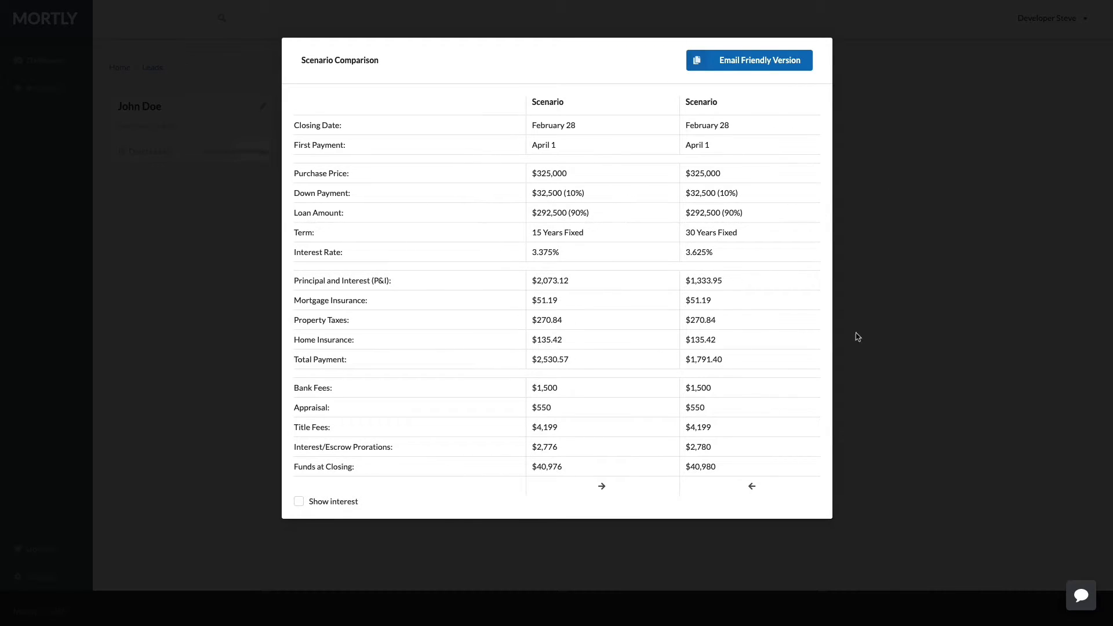
Close the comparison and preview the 15-year scenario's Fees Worksheet, $40,976 to close.
left_click(878, 330)
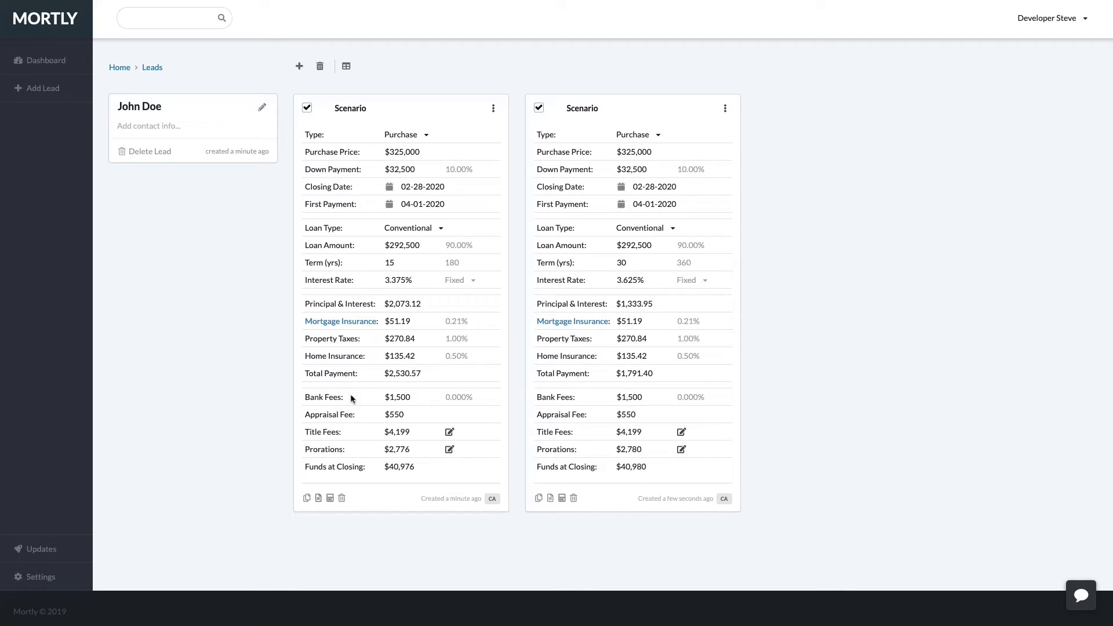
left_click(318, 498)
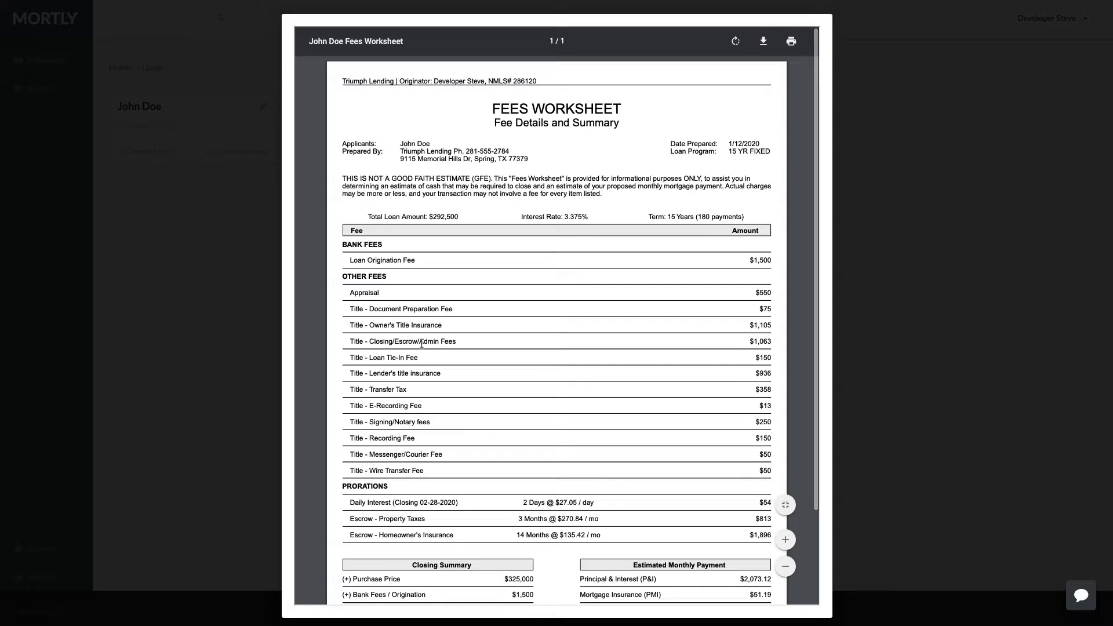
scroll(504, 351, "down", 3)
scroll(505, 355, "down", 1)
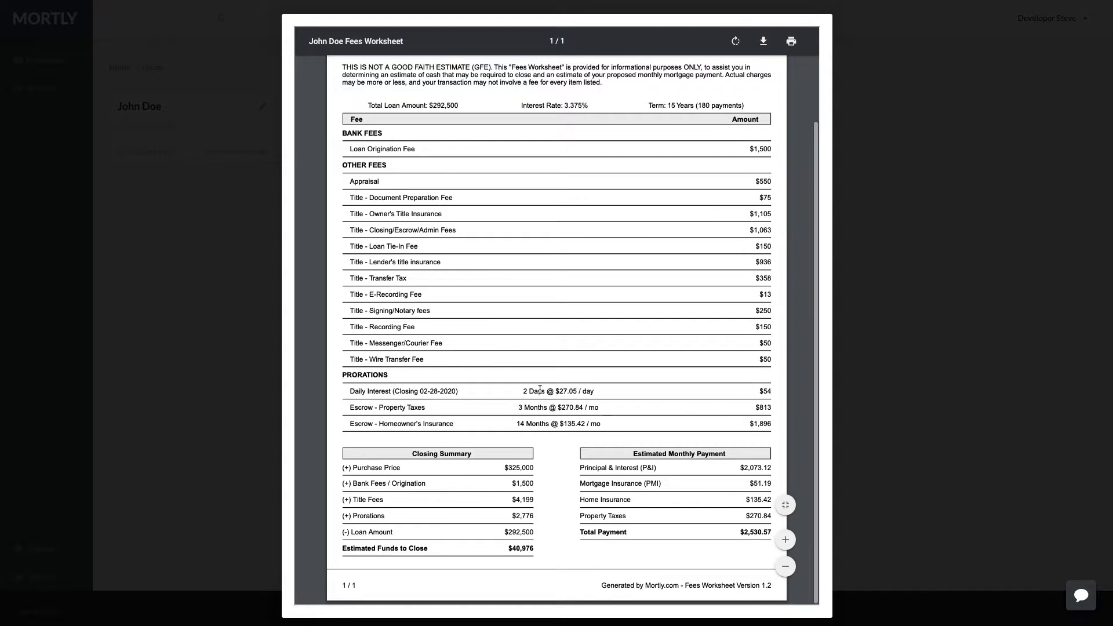
left_click(848, 370)
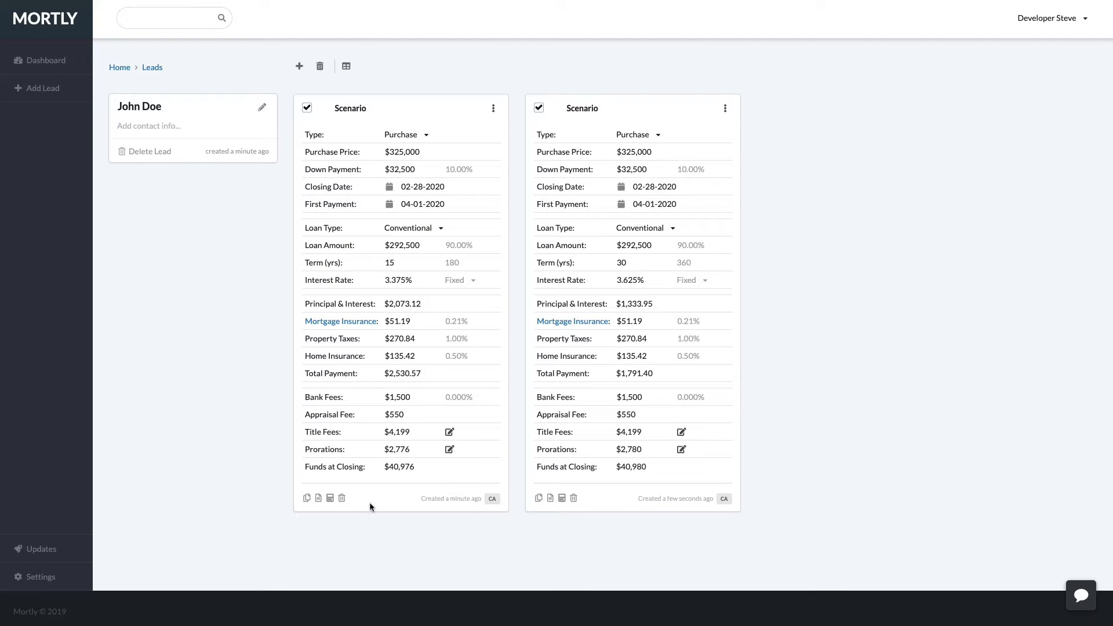
Review the points calculator for the 15-year loan, 3.375% vs 3.125%, with a 6.9-year breakeven.
left_click(330, 499)
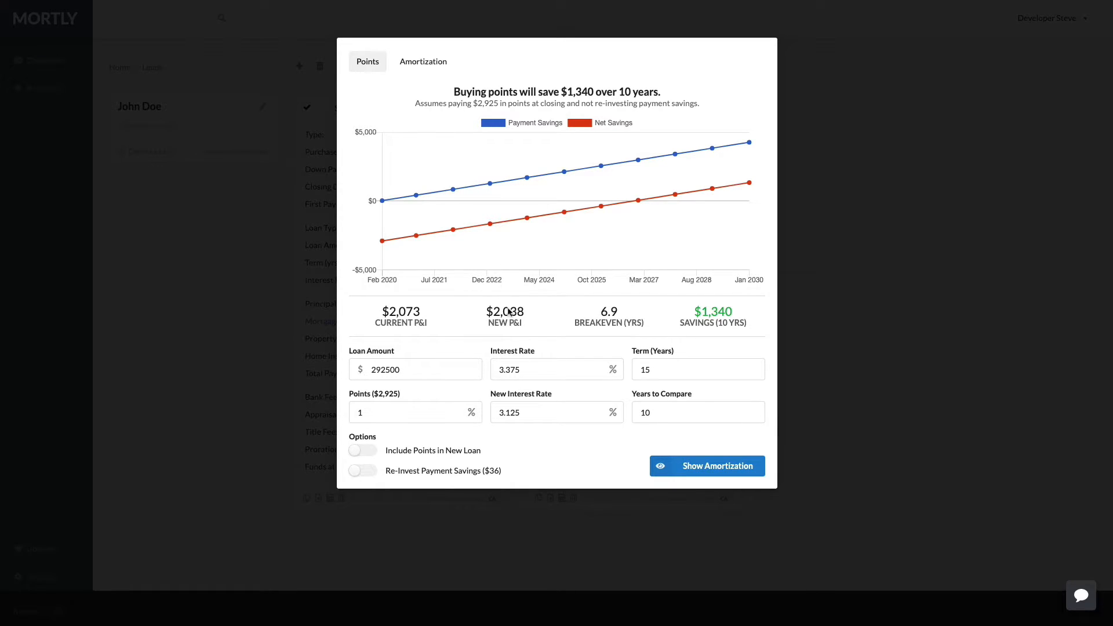
left_click(663, 372)
left_click(538, 414)
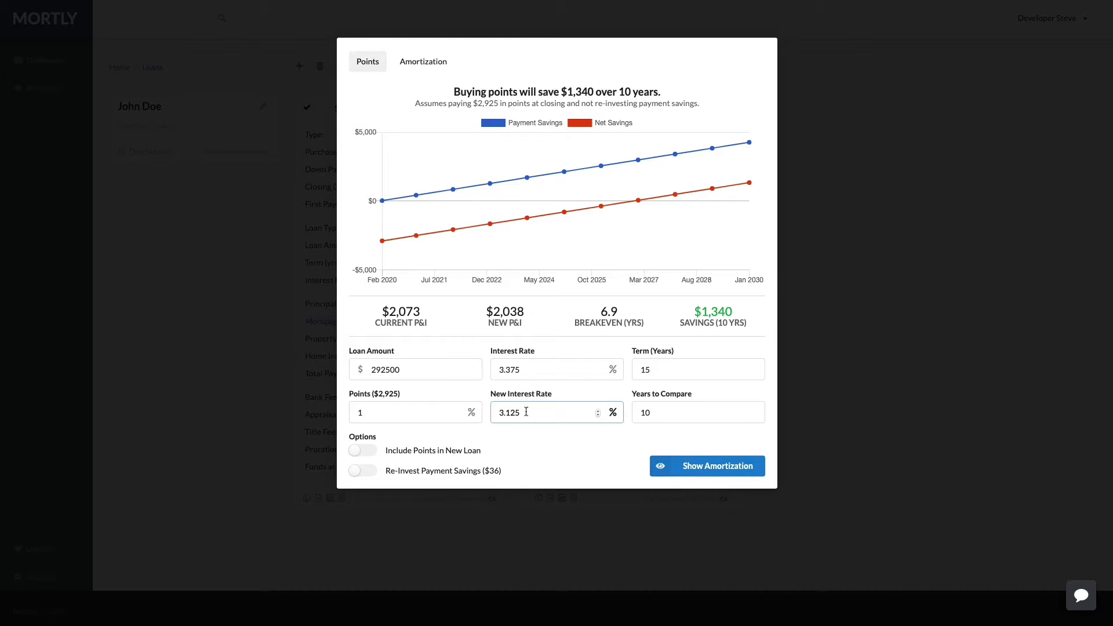
left_click(534, 369)
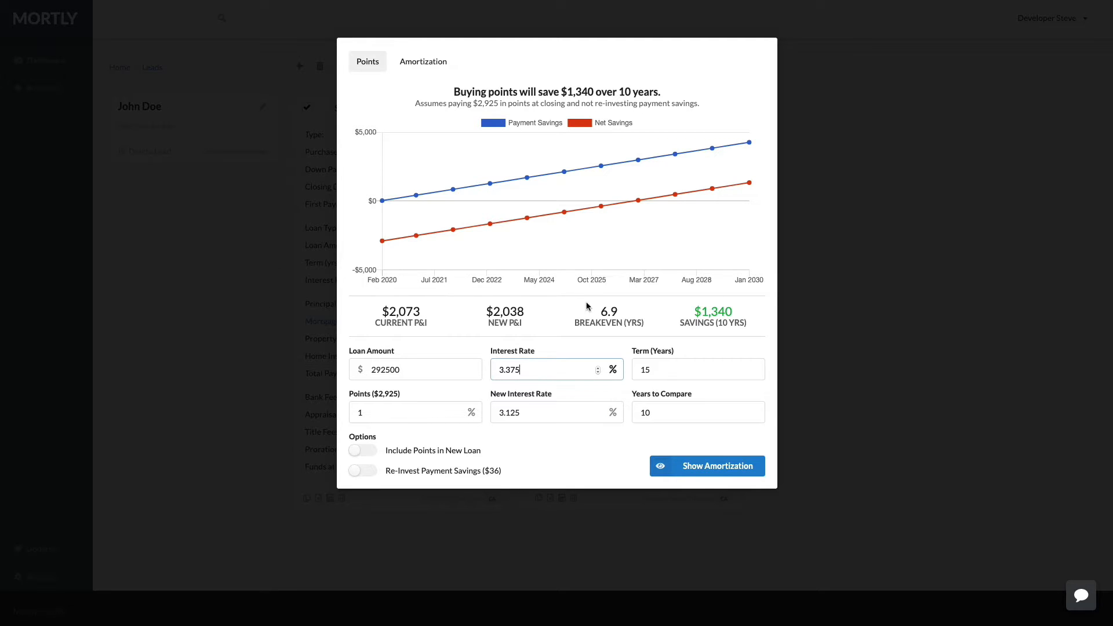
double_click(608, 312)
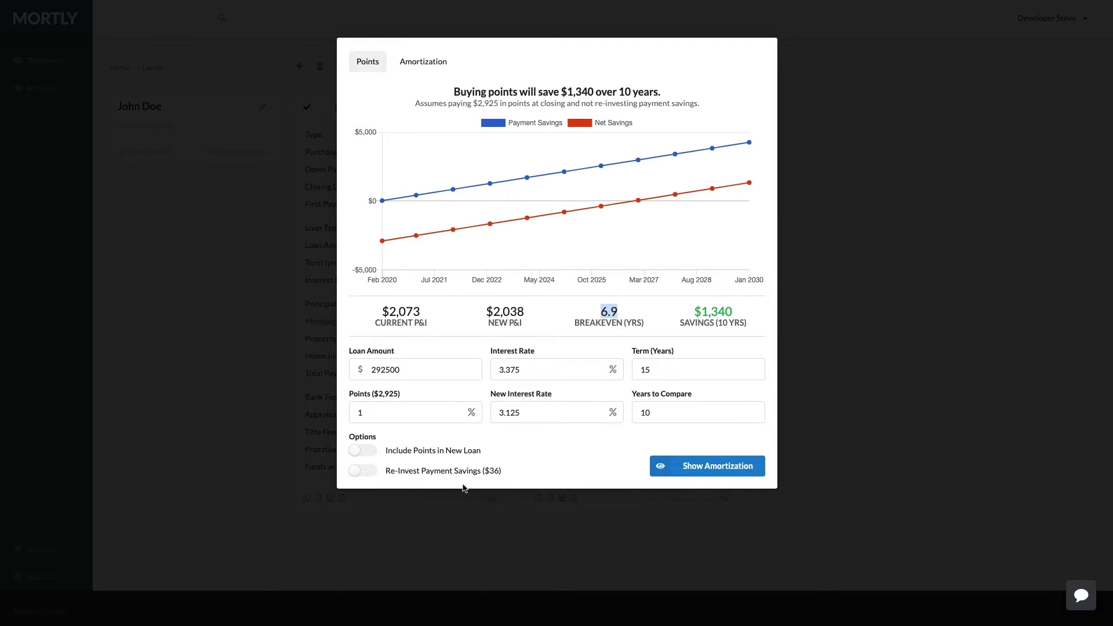
Include points in the new loan and reinvest savings ($2,227), then view amortization.
left_click(369, 455)
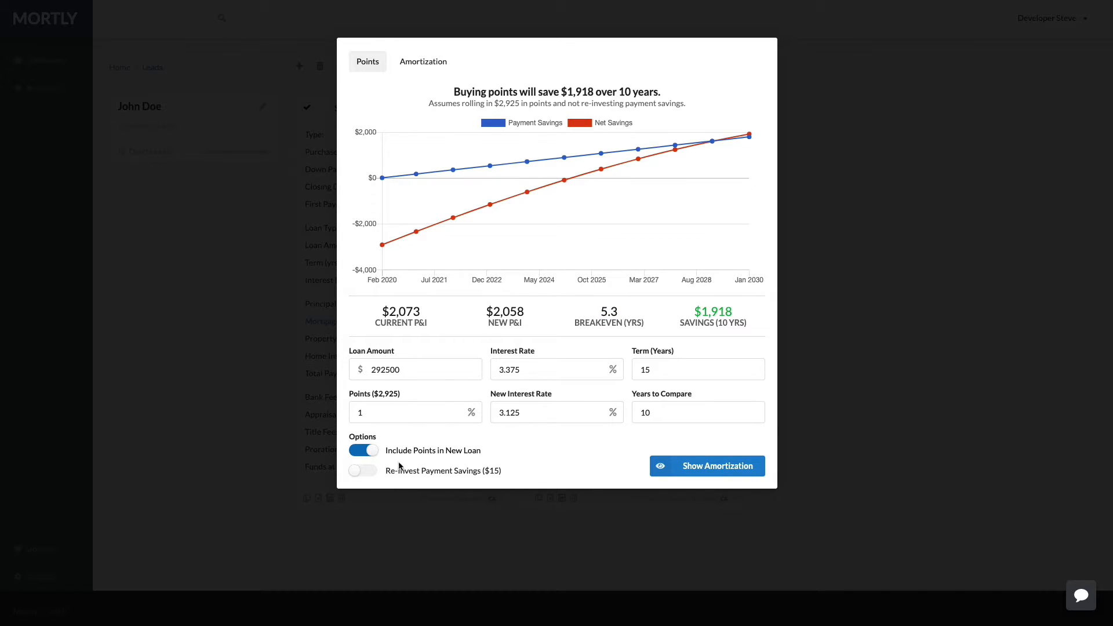
left_click(373, 473)
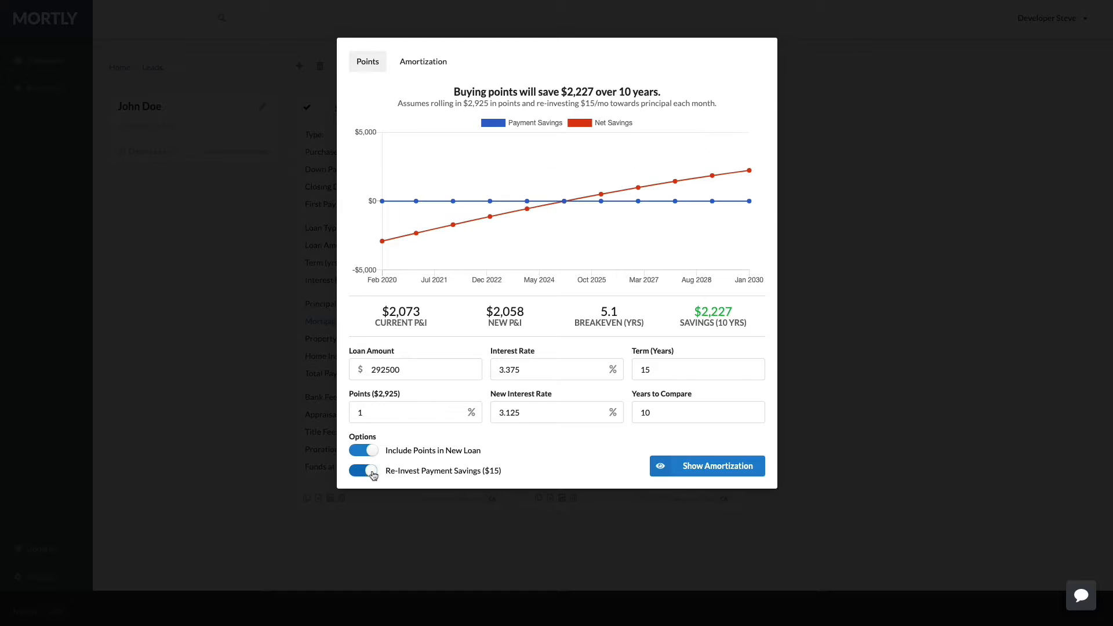
left_click_drag(599, 306, 624, 315)
left_click_drag(700, 309, 734, 314)
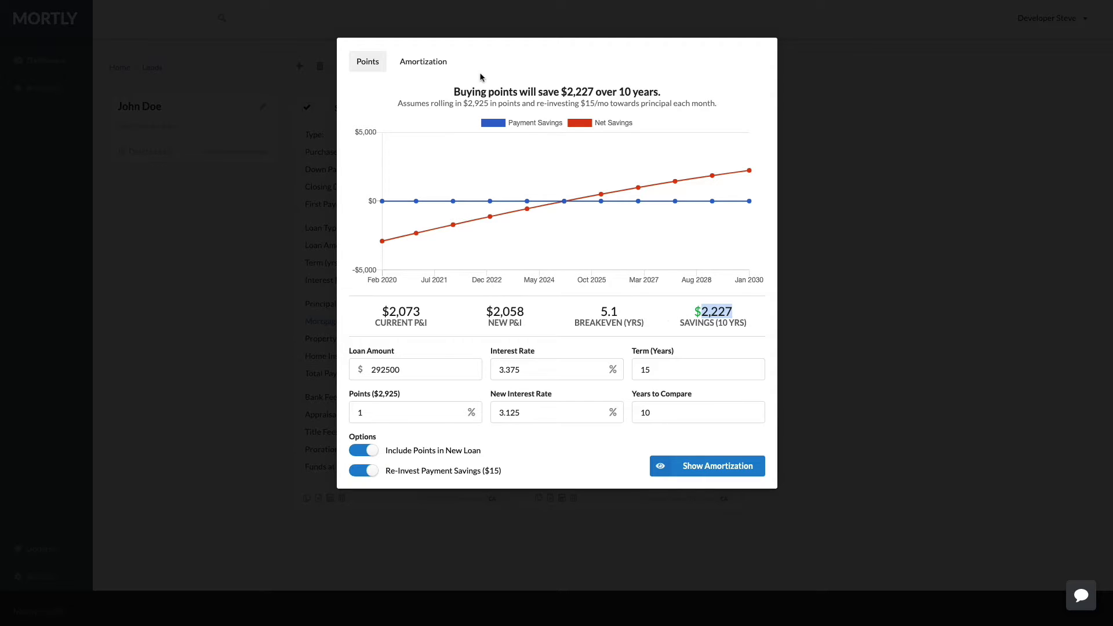
left_click(434, 65)
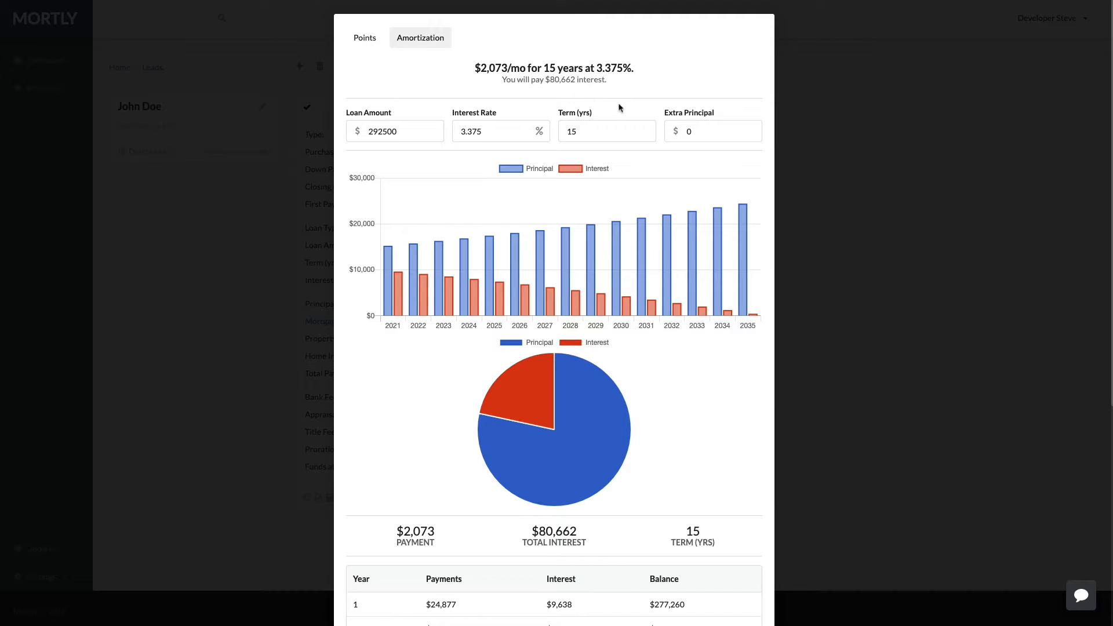
Apply $50 monthly extra principal, saving $2,625 interest, and close the calculator.
left_click(699, 134)
type("50")
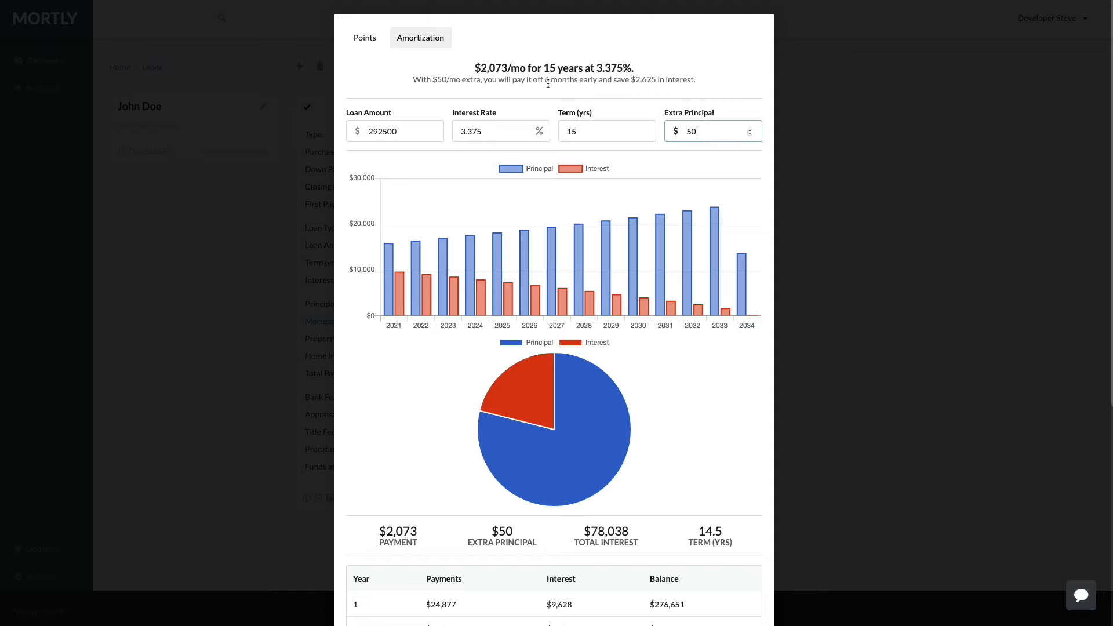
left_click(593, 69)
left_click(269, 200)
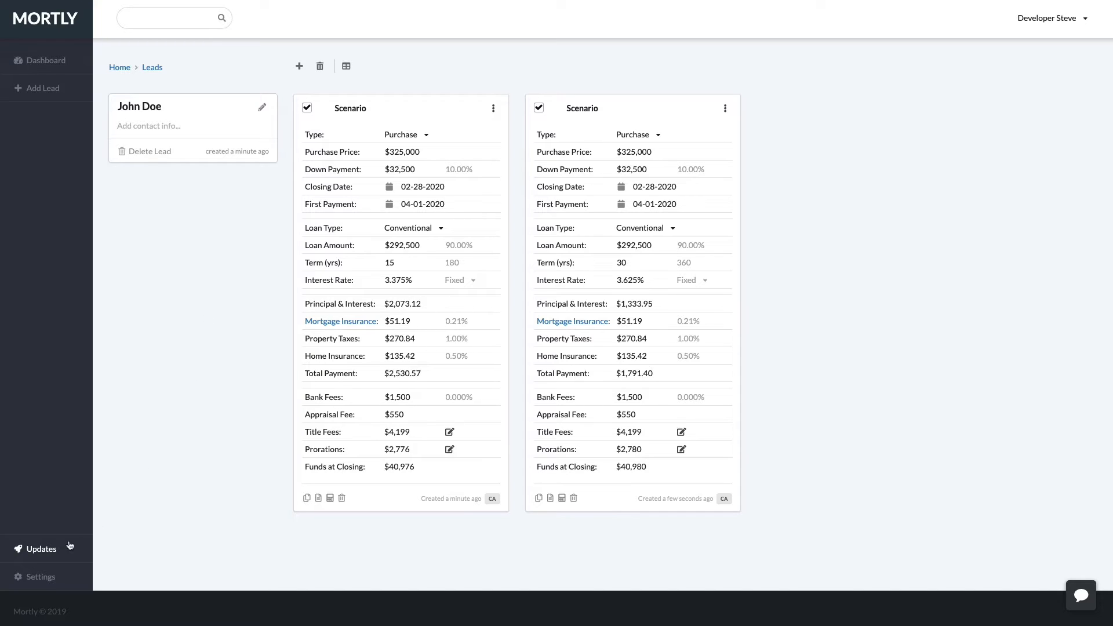
Set the California Loan Origination Fee in Lender Fees to 1% of property value plus $500.
left_click(41, 576)
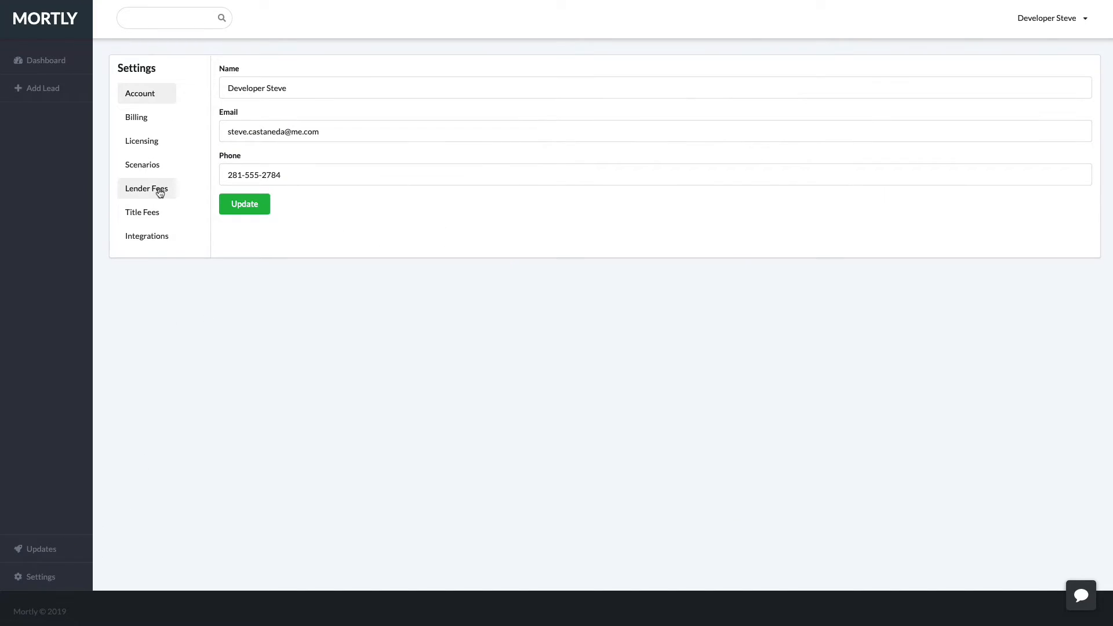
left_click(160, 191)
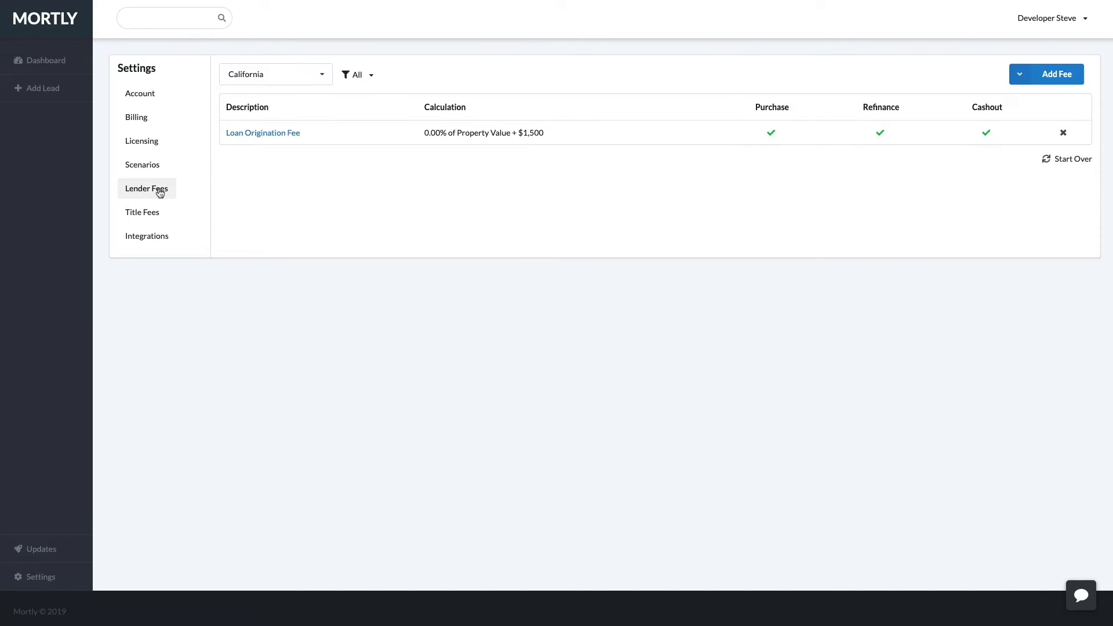
left_click(262, 133)
double_click(524, 119)
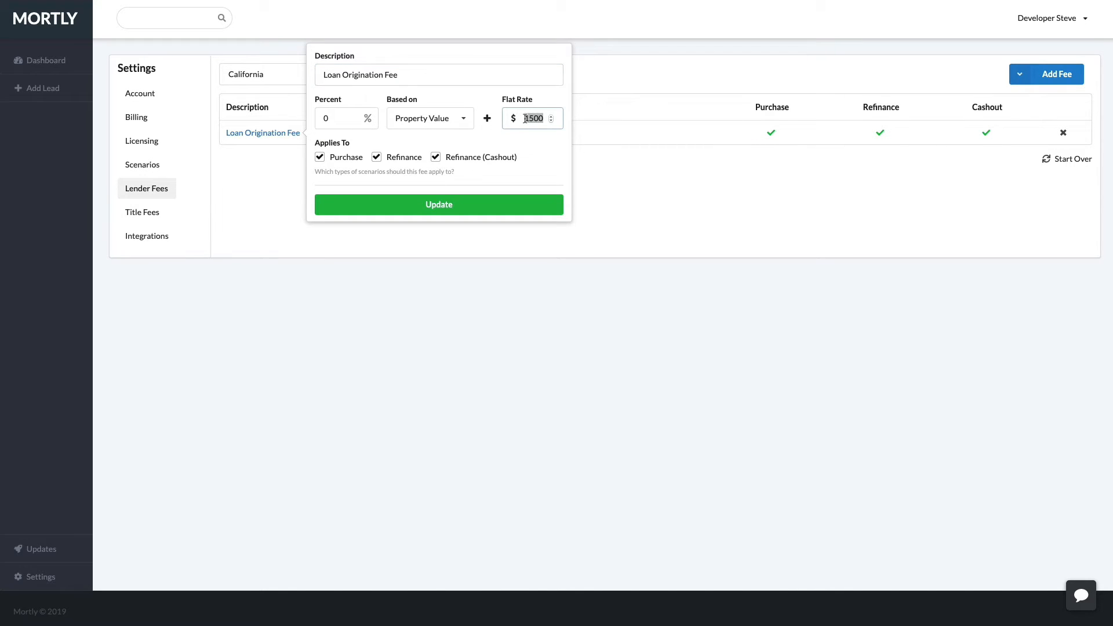
type("1000")
left_click(339, 120)
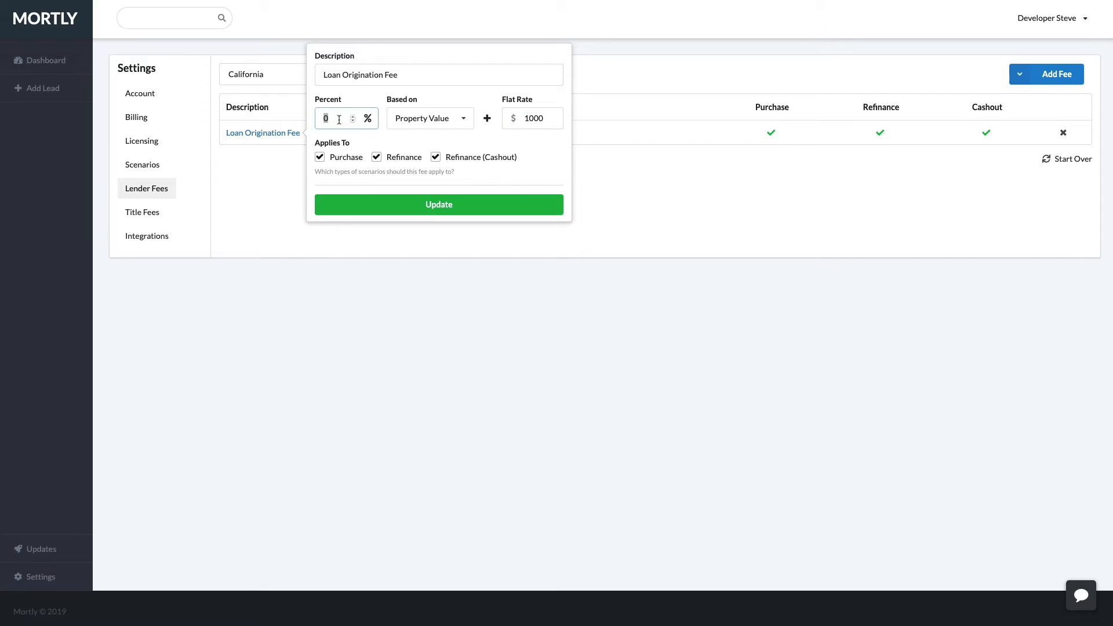
type("1")
double_click(527, 119)
type("500")
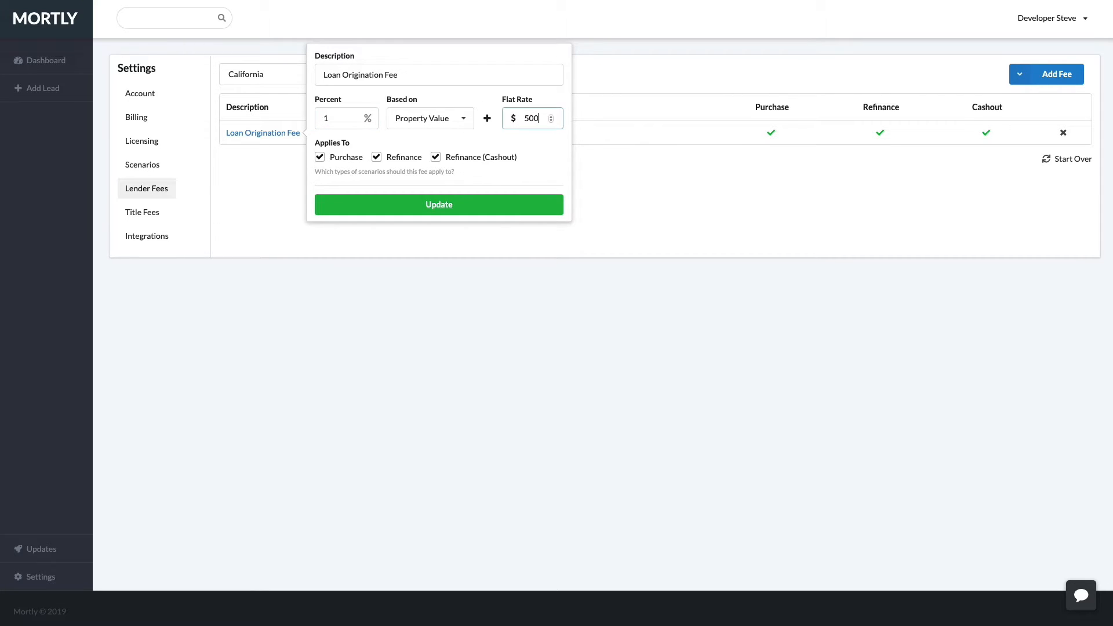
left_click(439, 206)
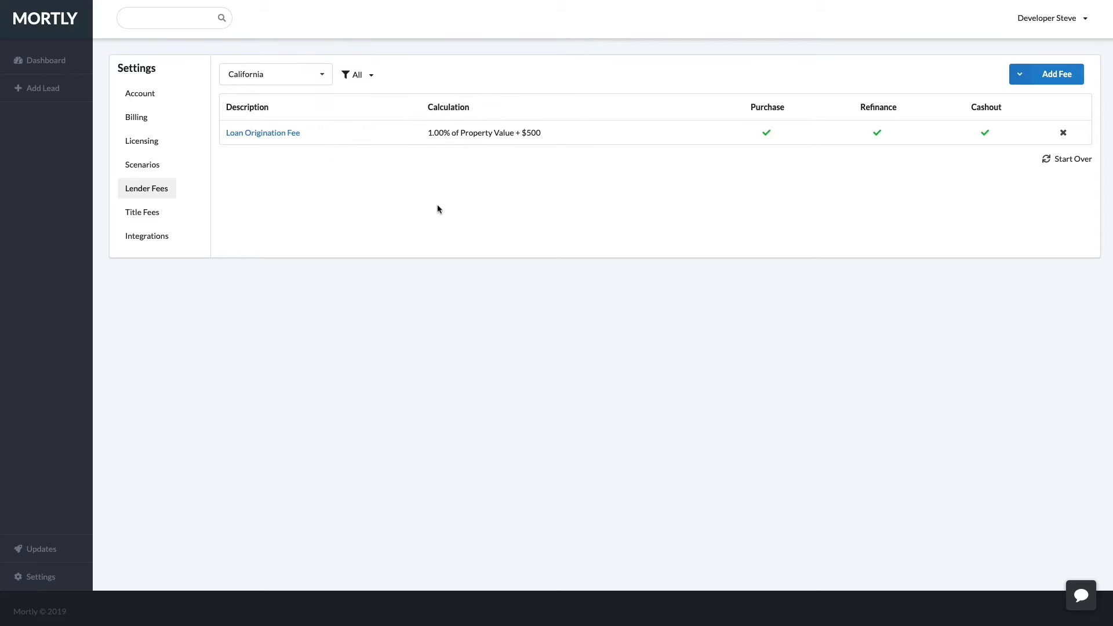
left_click(61, 62)
Add a third California scenario to the lead with bank fees of -1%.
left_click(138, 94)
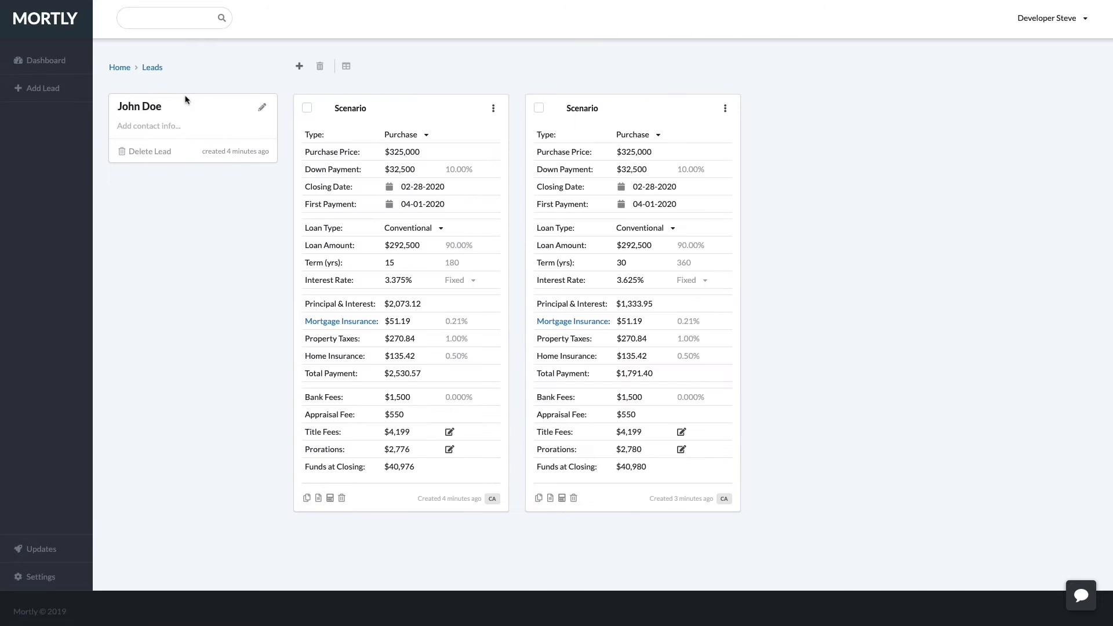
left_click(299, 66)
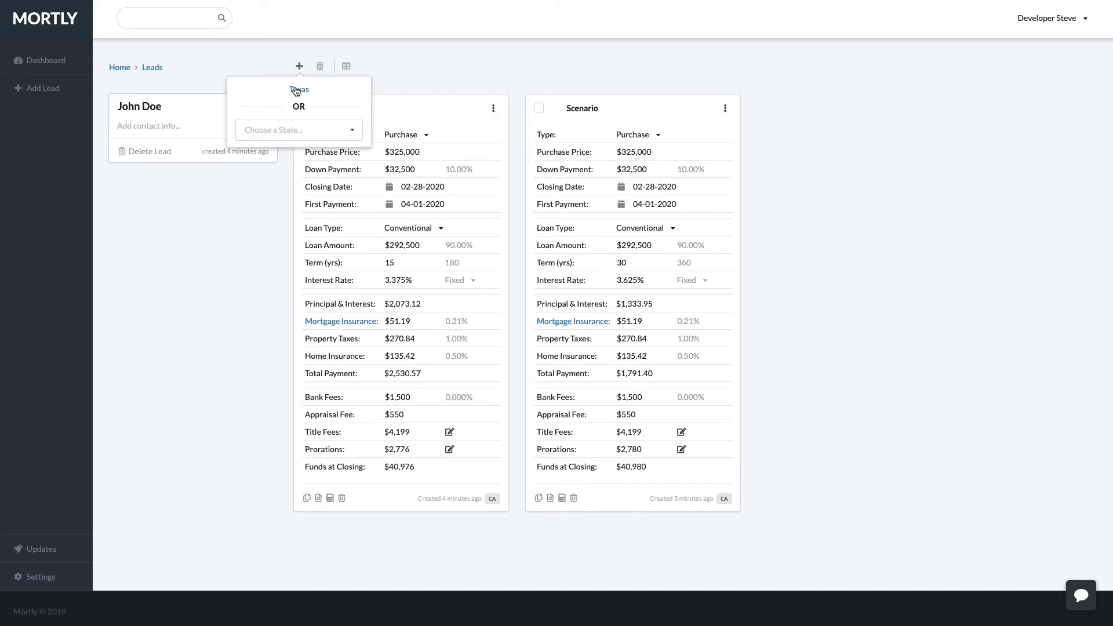
left_click(288, 129)
left_click(268, 157)
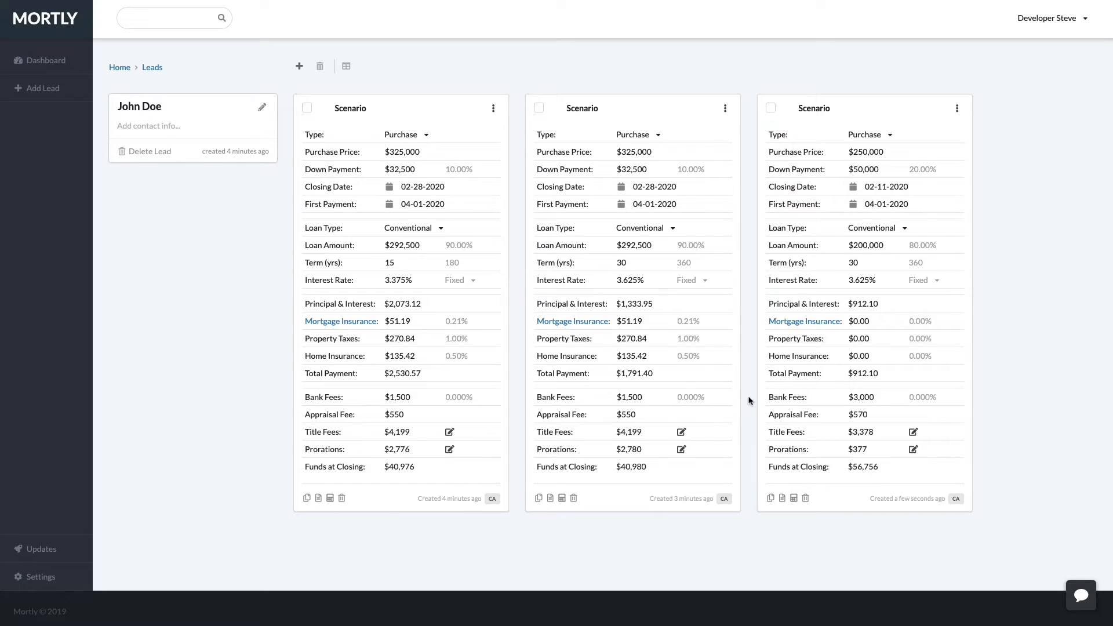
left_click(860, 400)
double_click(867, 400)
left_click(914, 399)
type("-1")
left_click(868, 414)
left_click(877, 401)
Lower the 30-year scenario's bank fees to $995.
left_click(645, 403)
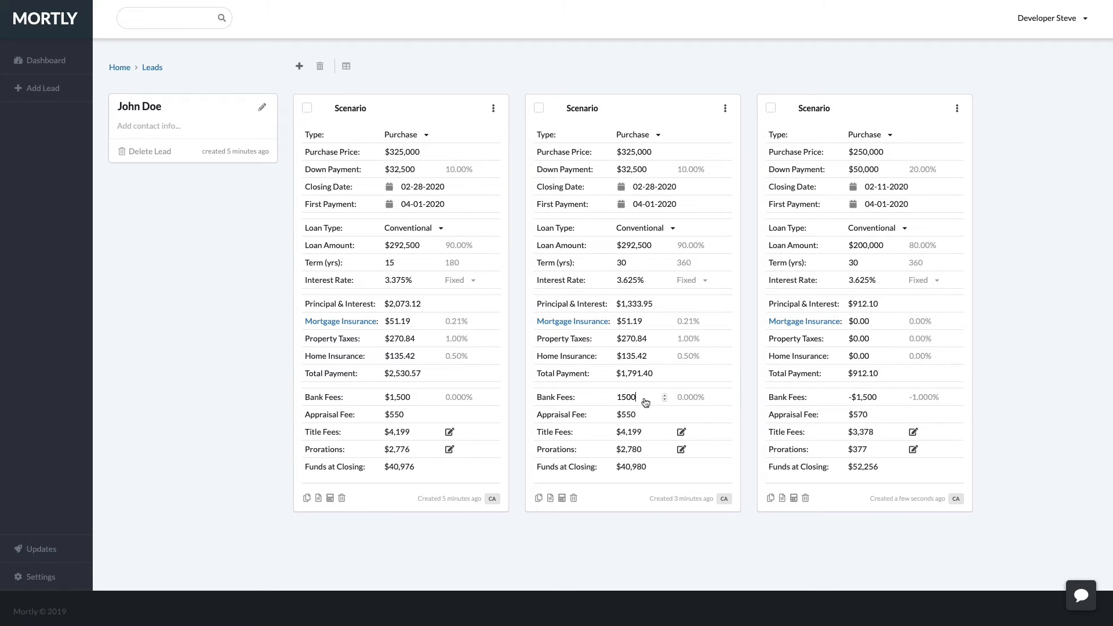
double_click(646, 402)
type("995")
left_click(242, 359)
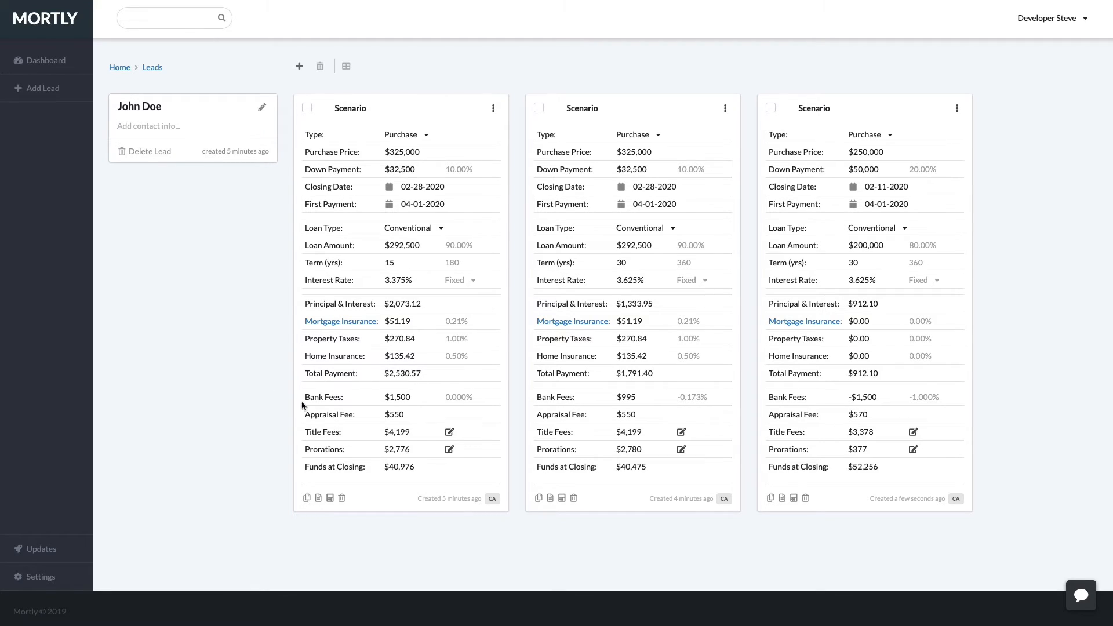
View the California Title Fees, Start Over options and $75 Document Preparation Fee without changes.
left_click(53, 577)
left_click(143, 213)
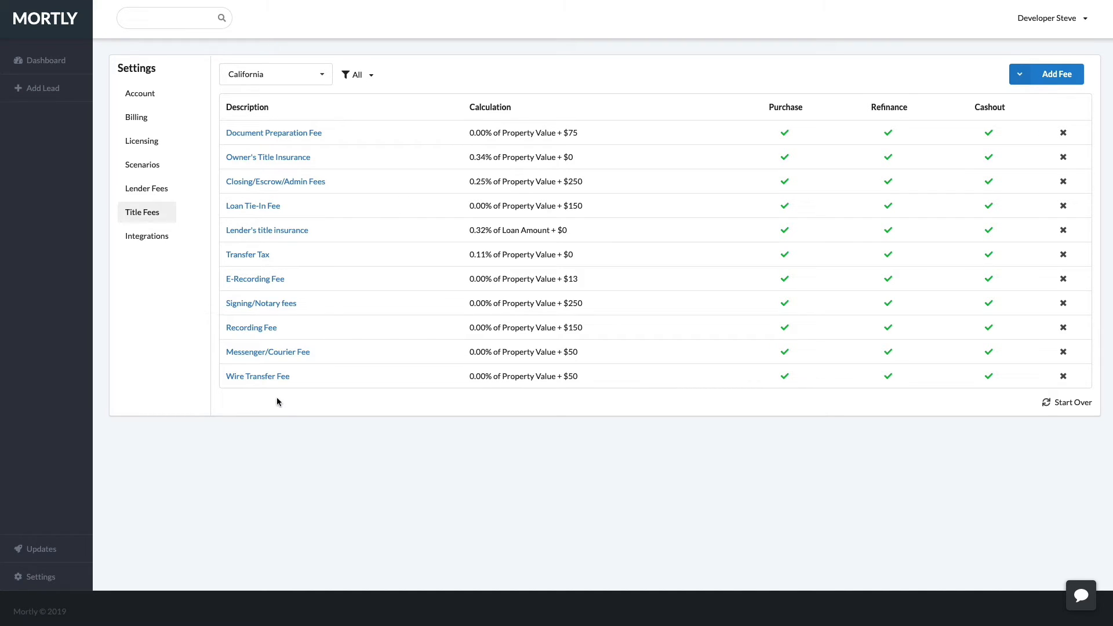
left_click(1062, 408)
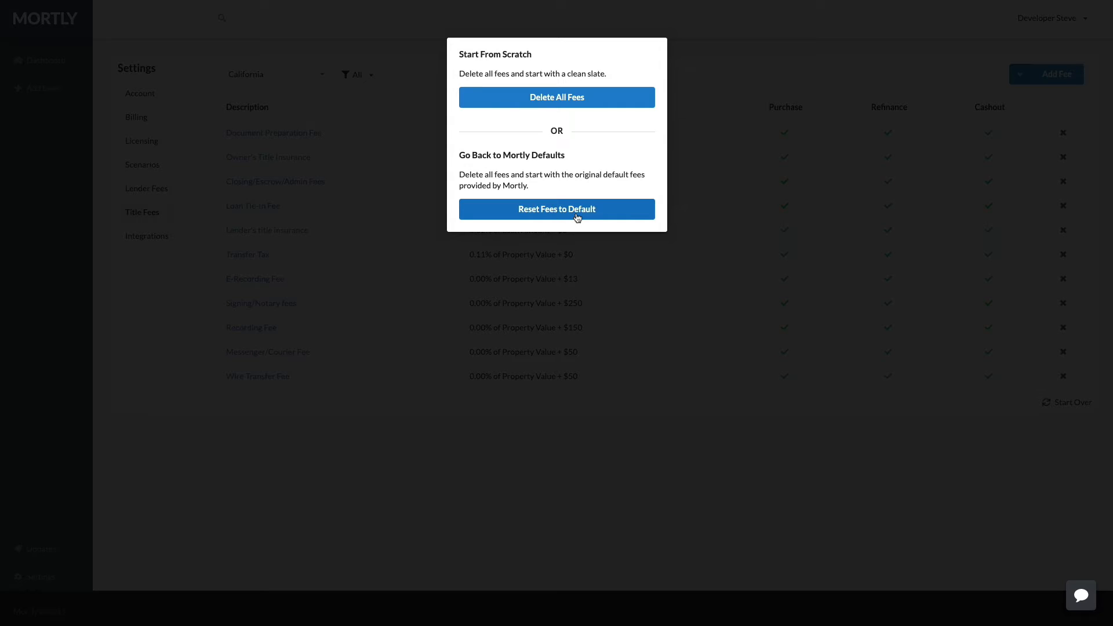
left_click(763, 76)
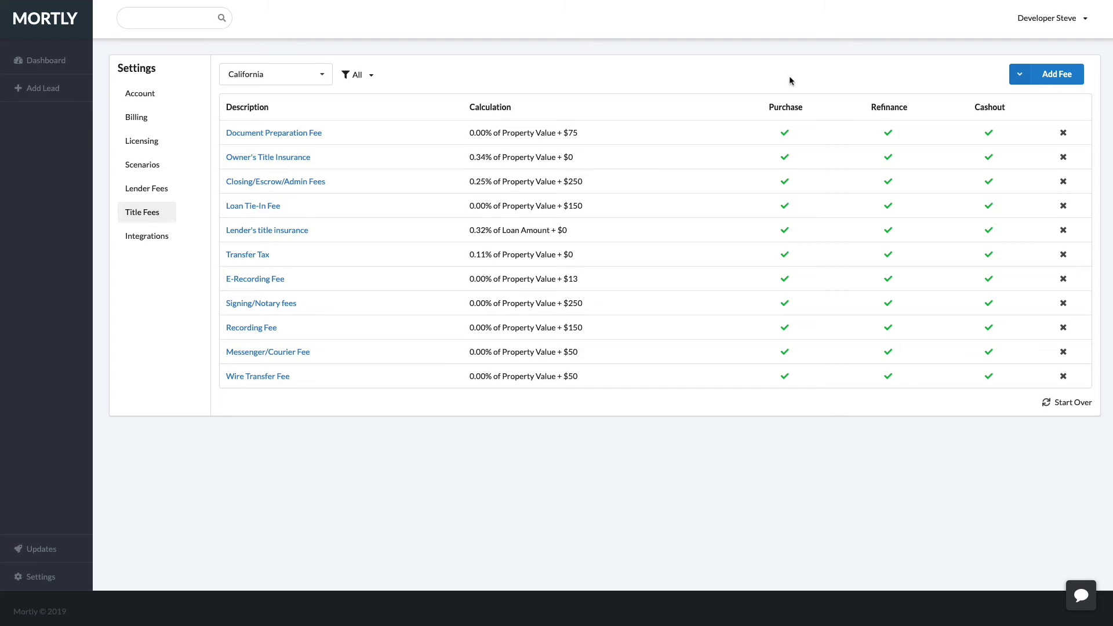
left_click(287, 134)
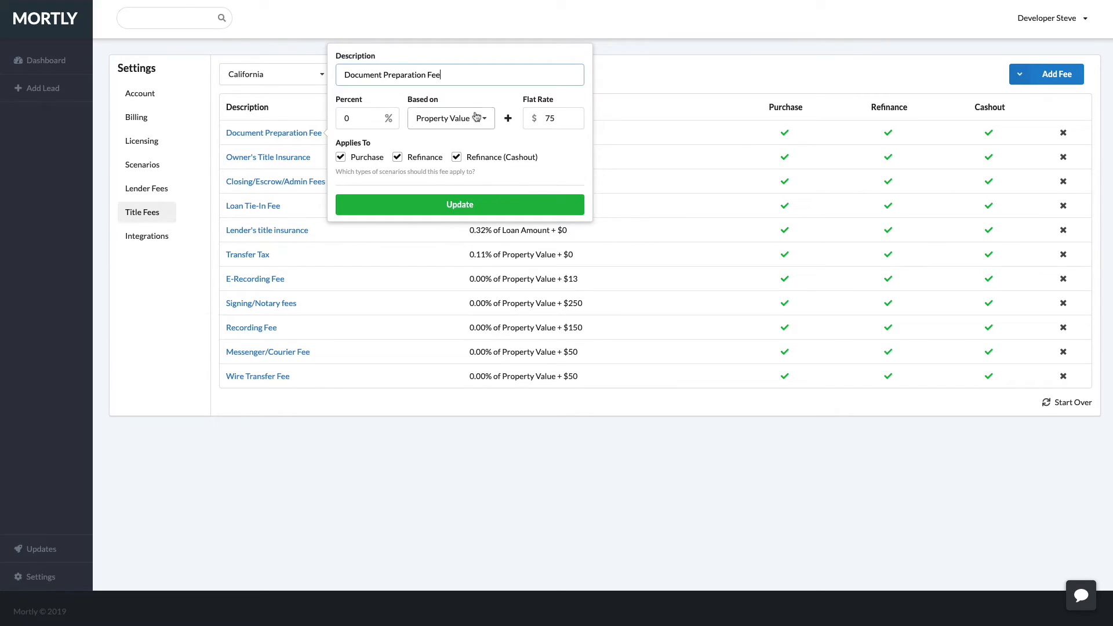
left_click(670, 84)
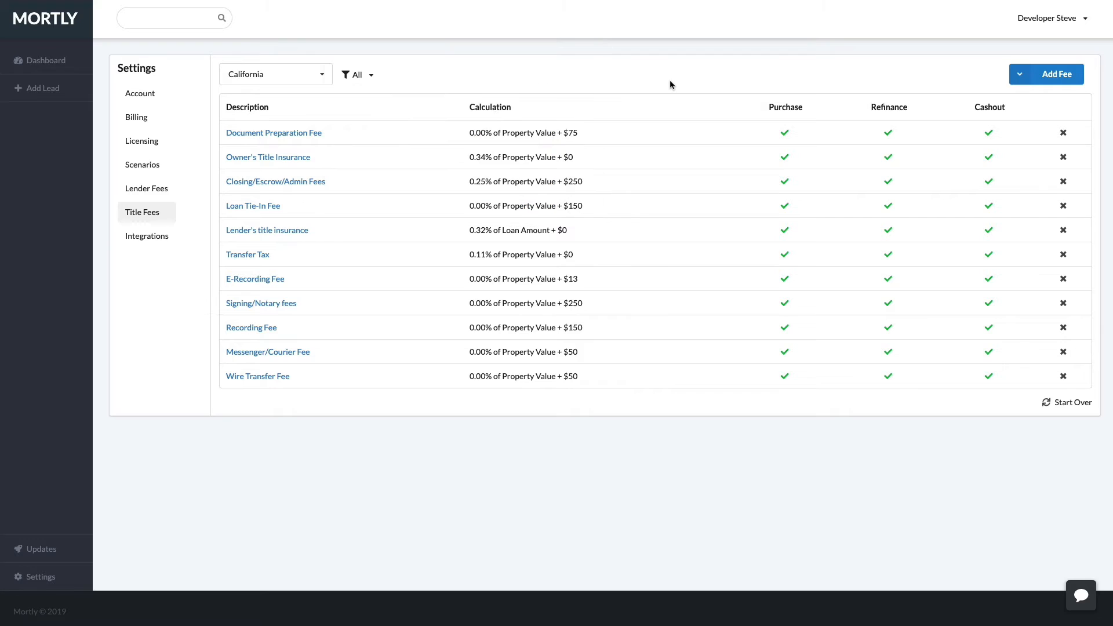
Switch the title fees to Texas and browse the predefined title fee list.
left_click(302, 78)
left_click(247, 118)
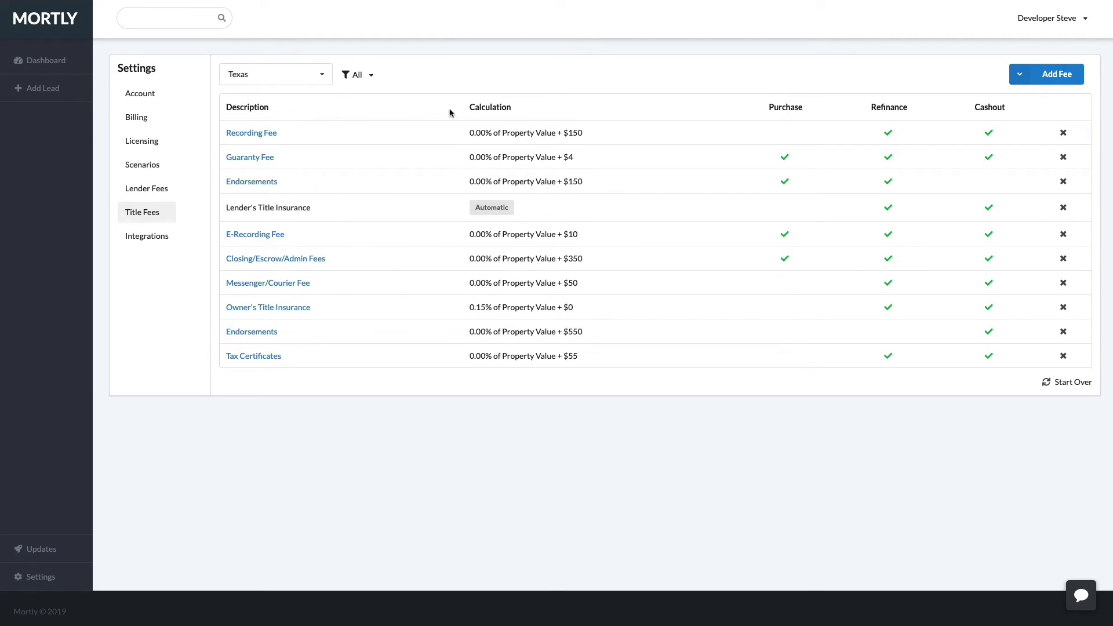
left_click(1022, 78)
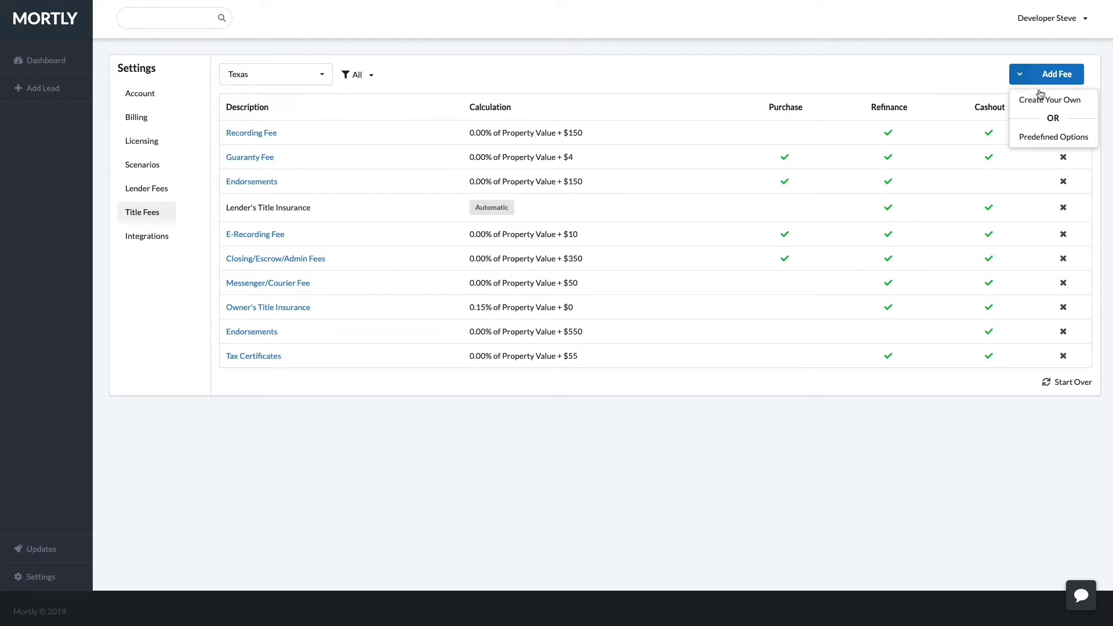
left_click(1052, 140)
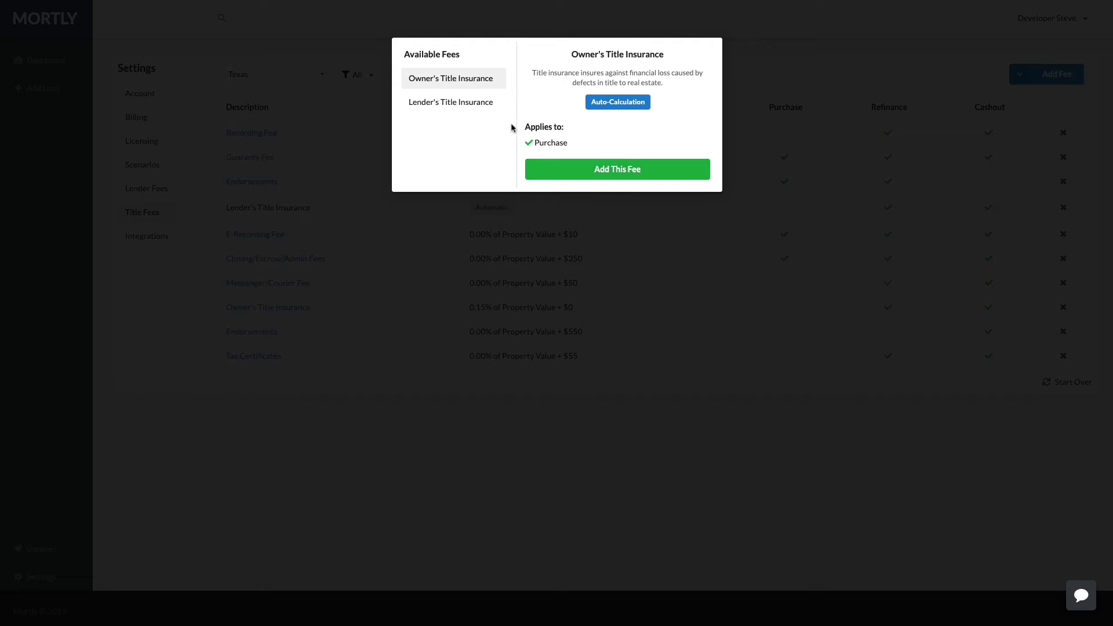
Review the Lender's and Owner's Title Insurance details, then close the list and go to Integrations.
left_click(451, 105)
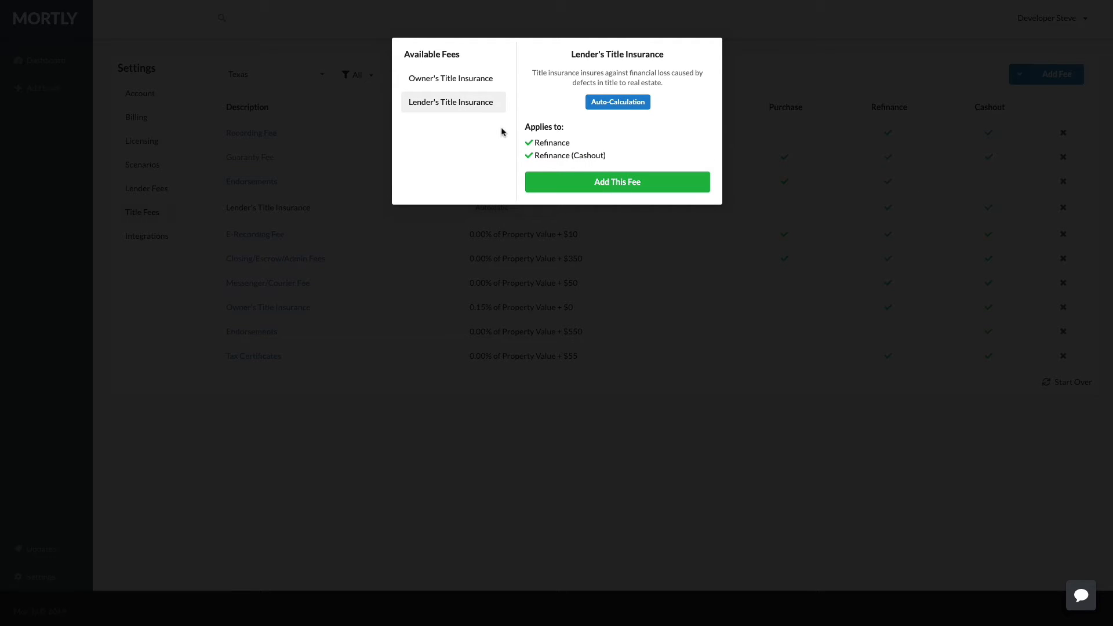
left_click(471, 86)
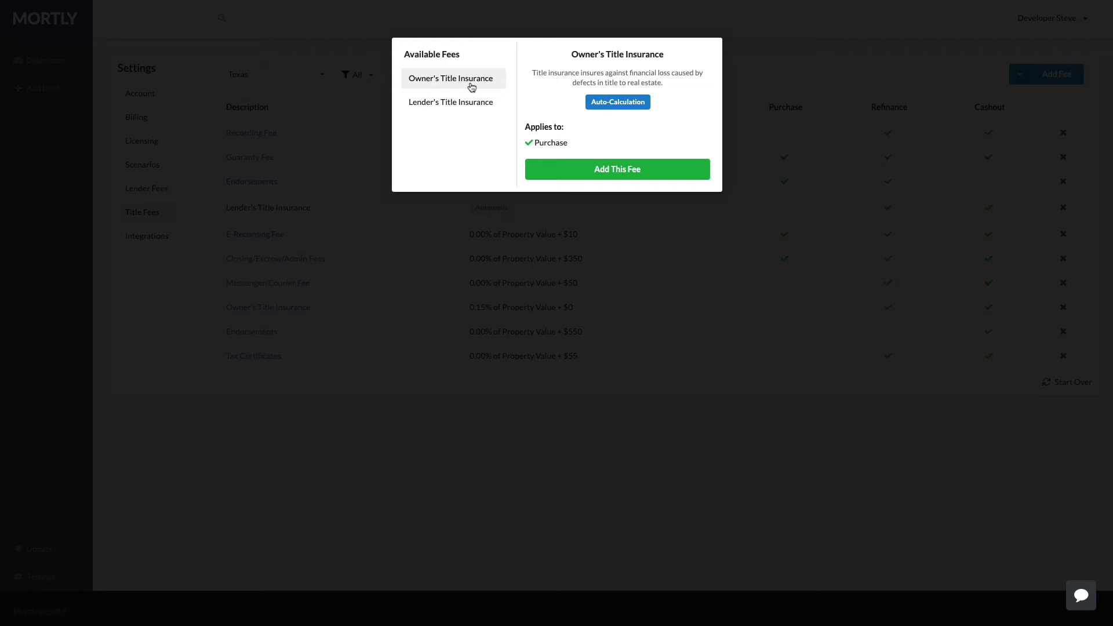
left_click(460, 106)
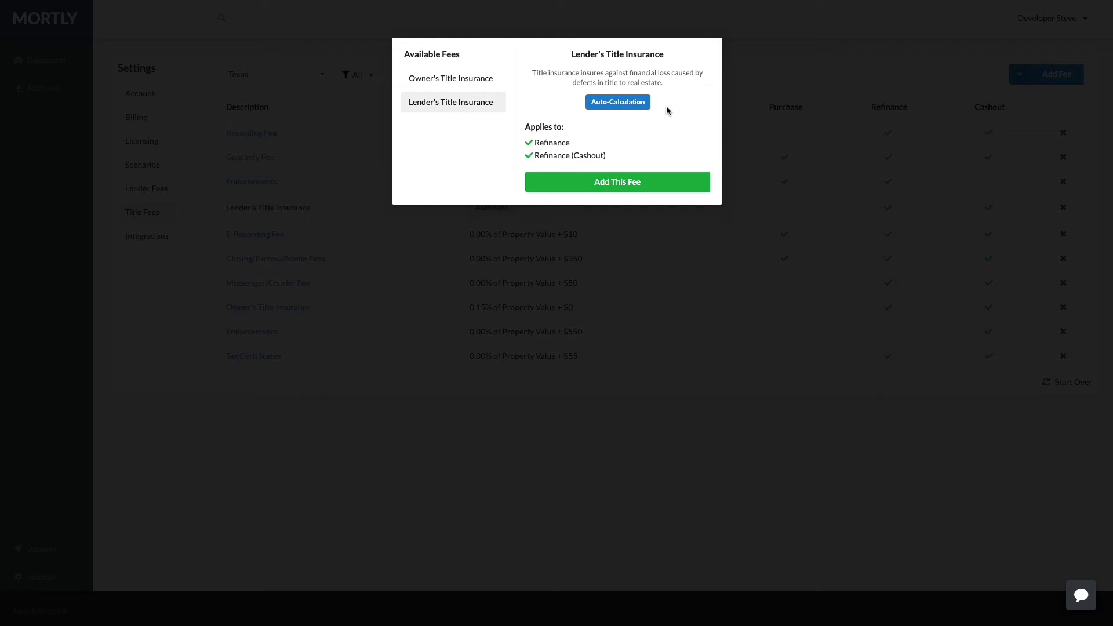
left_click(781, 79)
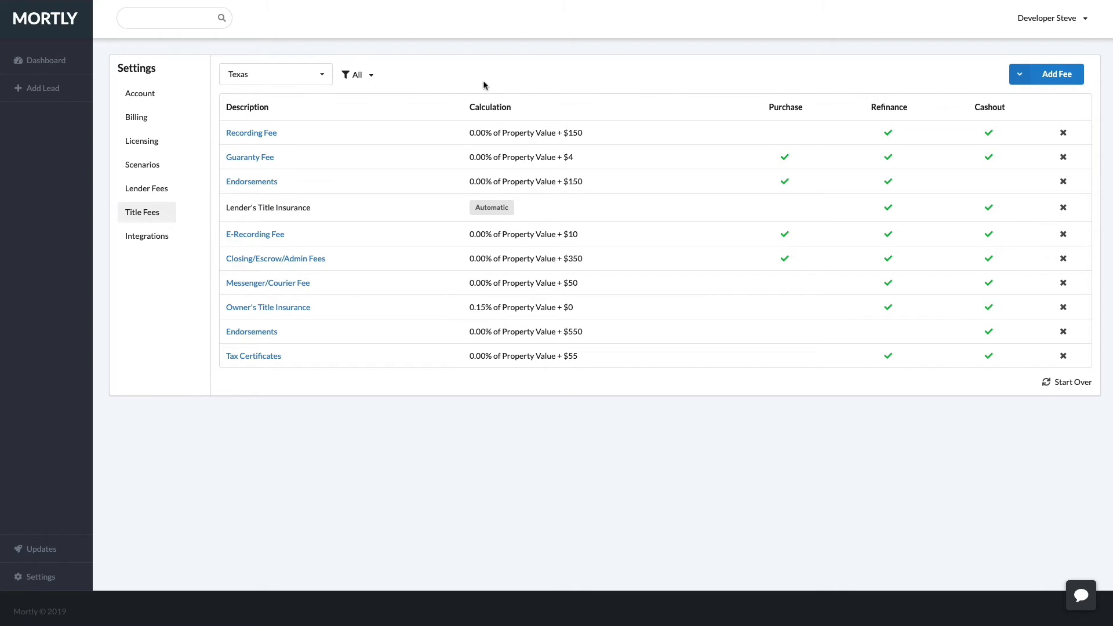
left_click(146, 239)
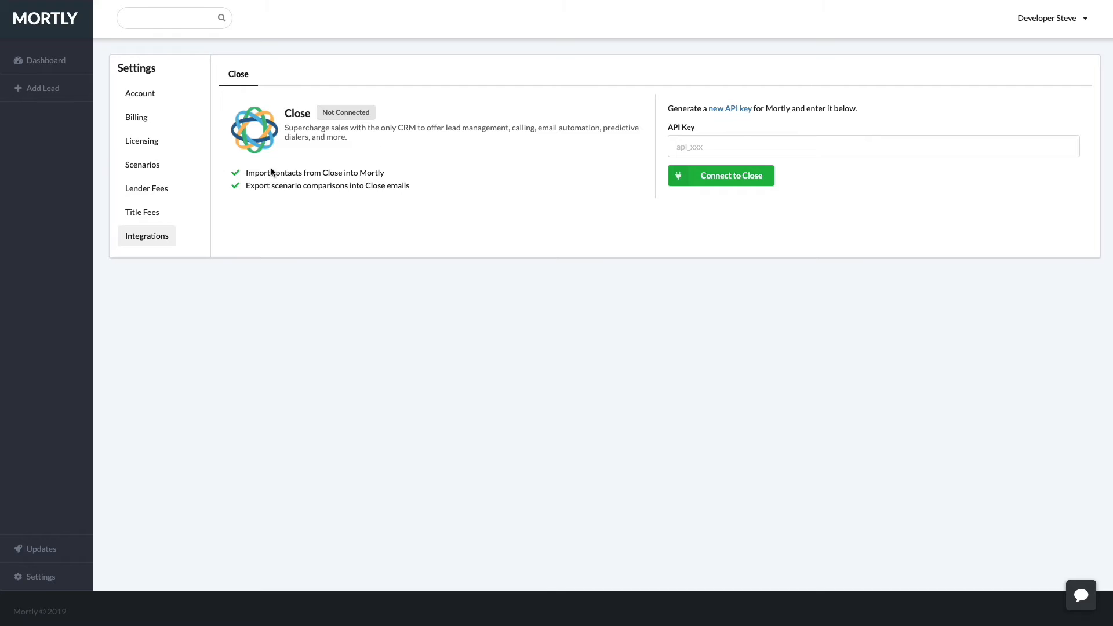
Look over the Scenarios settings and the licensing company name and NMLS ID 286120.
left_click(140, 170)
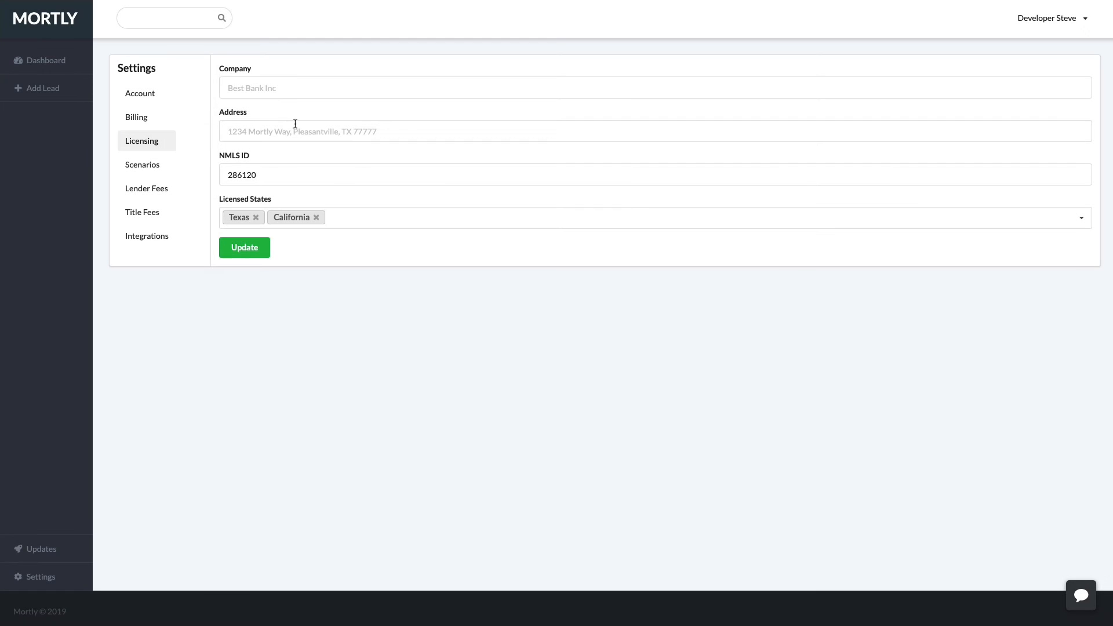
left_click(265, 89)
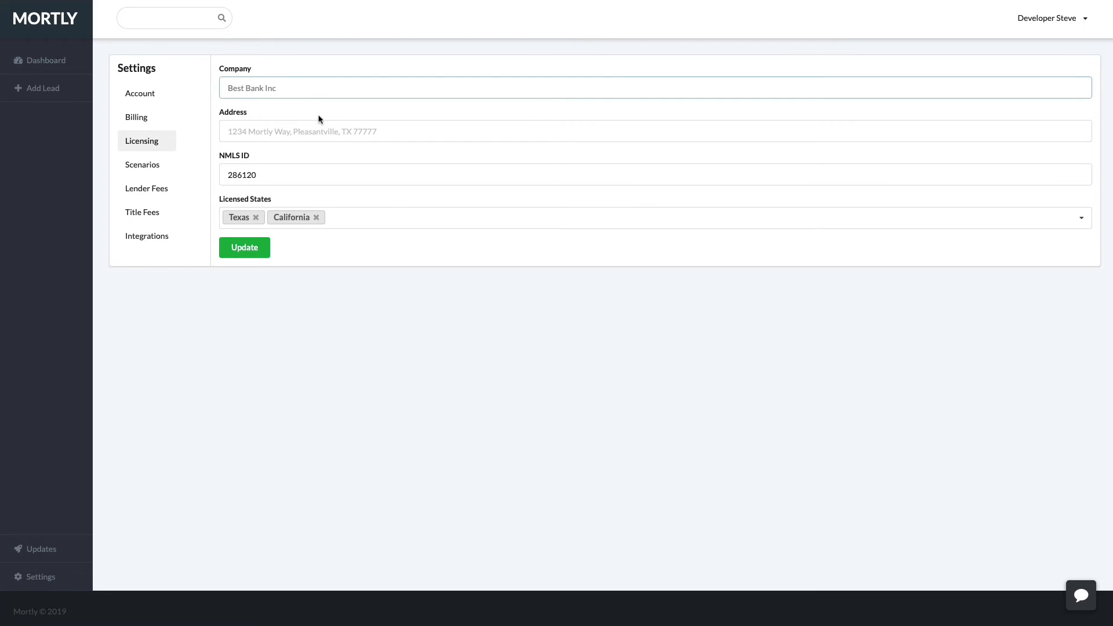
left_click(303, 137)
left_click_drag(298, 175, 213, 175)
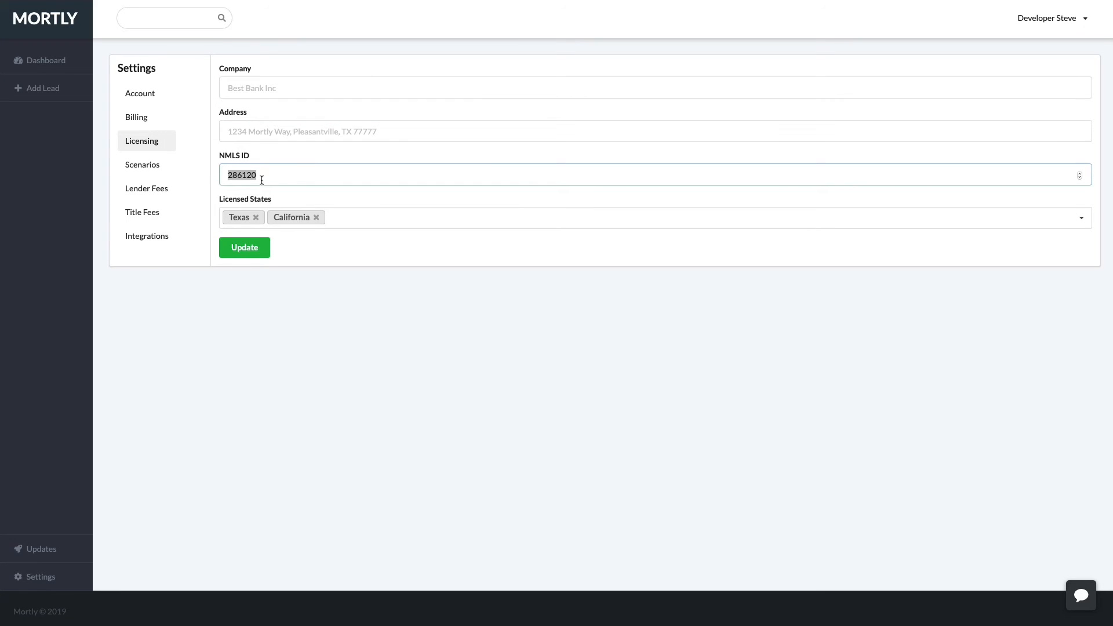
Check the Licensed States list, then bring up Lender Fees and the California Title Fees.
left_click(374, 220)
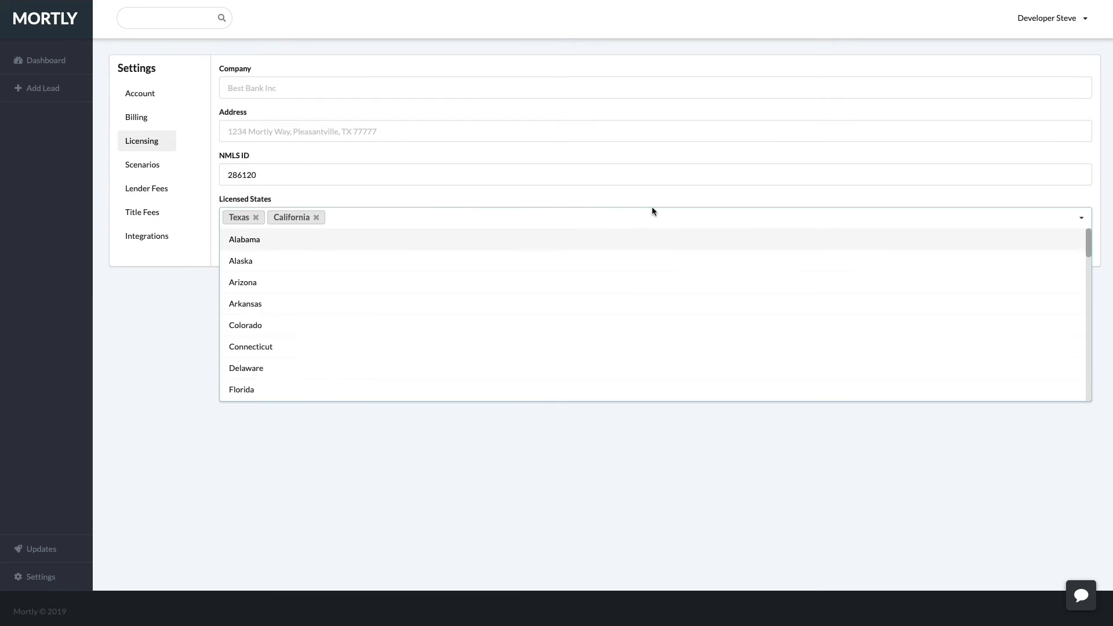
left_click(166, 345)
left_click(371, 217)
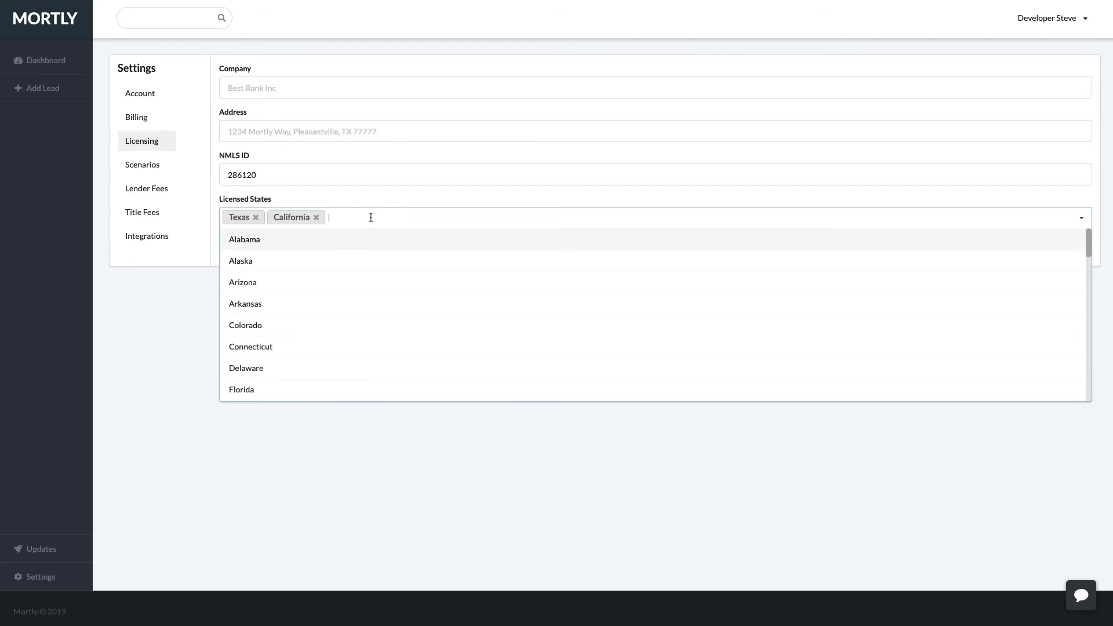
left_click(197, 306)
left_click(150, 195)
left_click(145, 212)
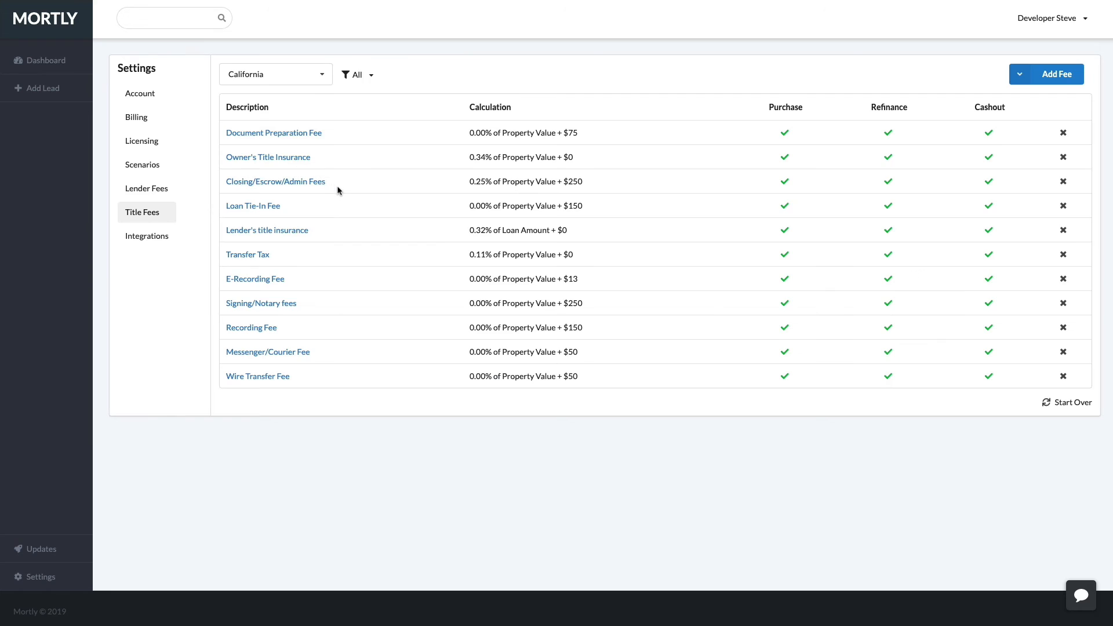
Open the existing lead from the Dashboard and view its contact details.
left_click(67, 70)
left_click(142, 99)
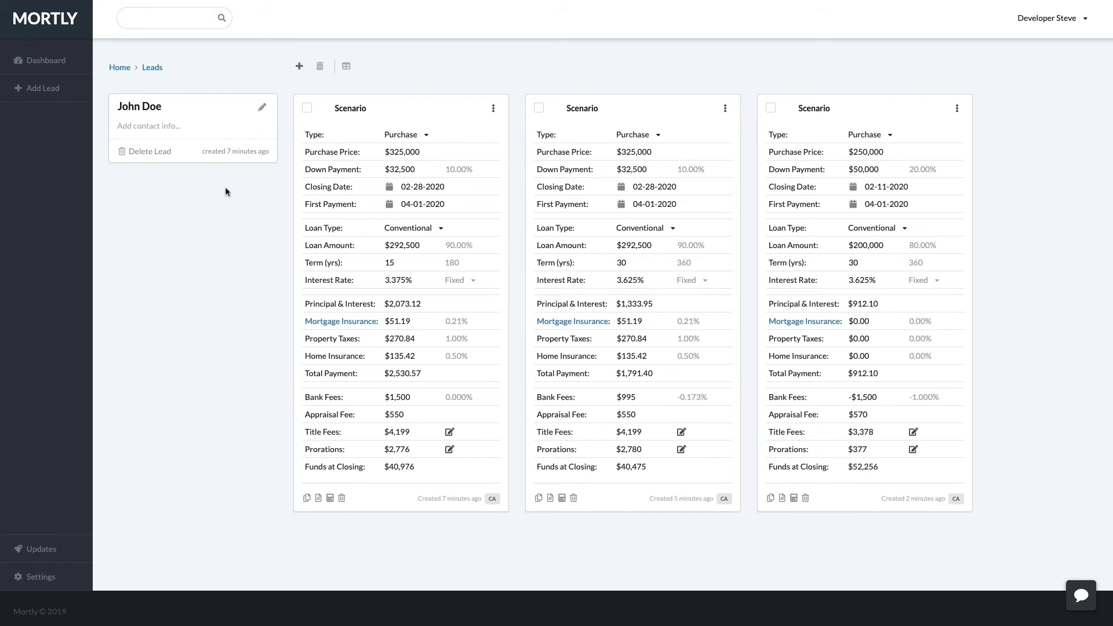
left_click(150, 126)
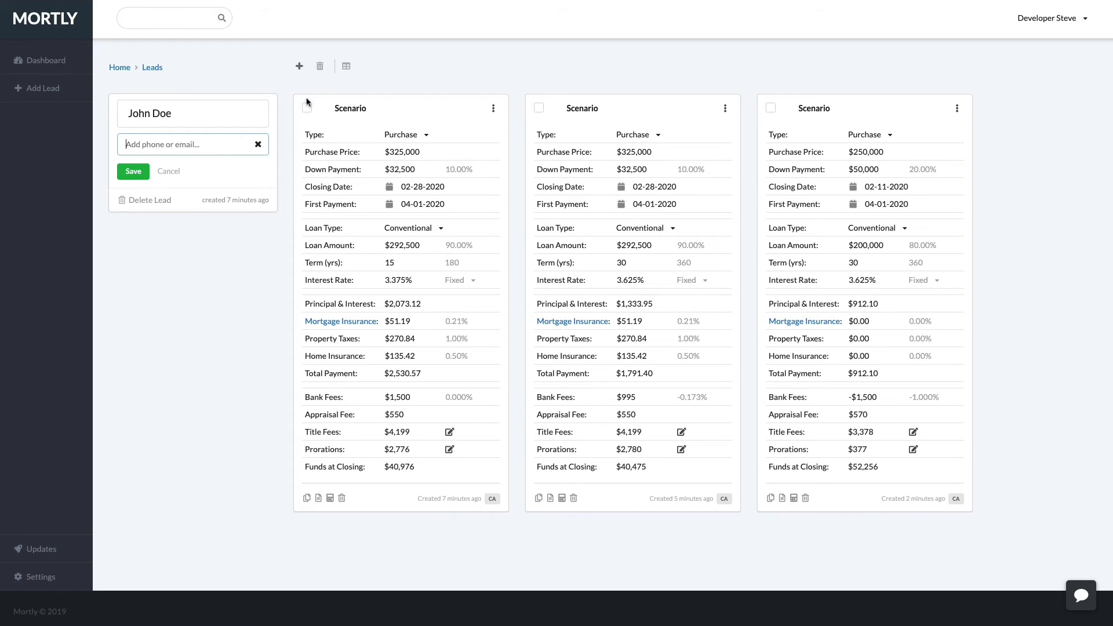
Add a fourth $250,000 Texas scenario and select the first two scenarios for comparison.
left_click(301, 72)
left_click(300, 92)
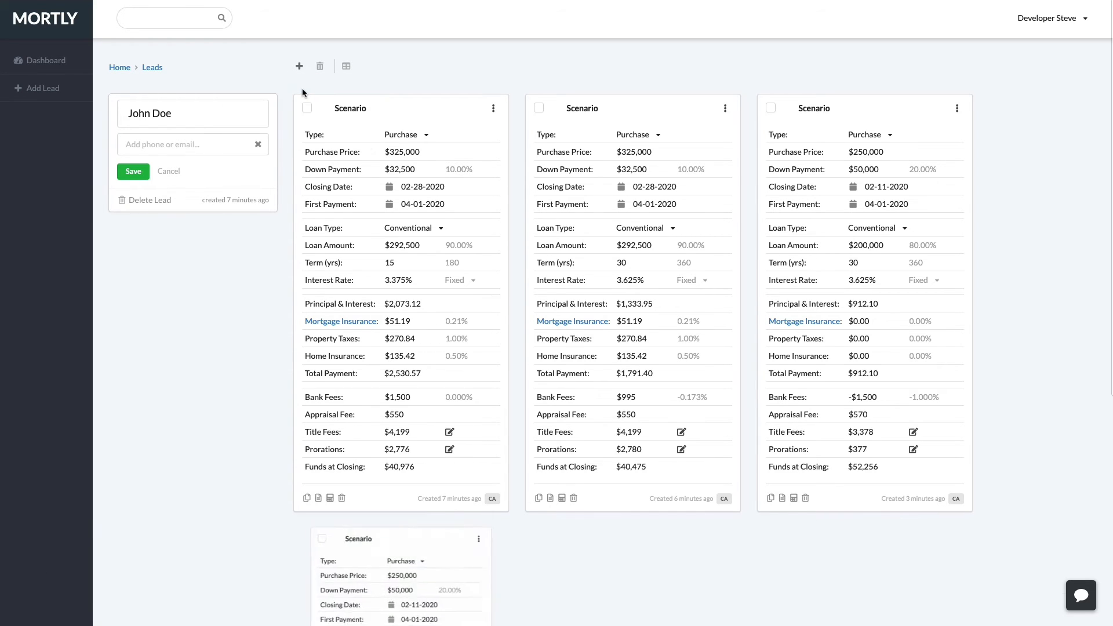
scroll(502, 274, "down", 4)
scroll(502, 274, "down", 2)
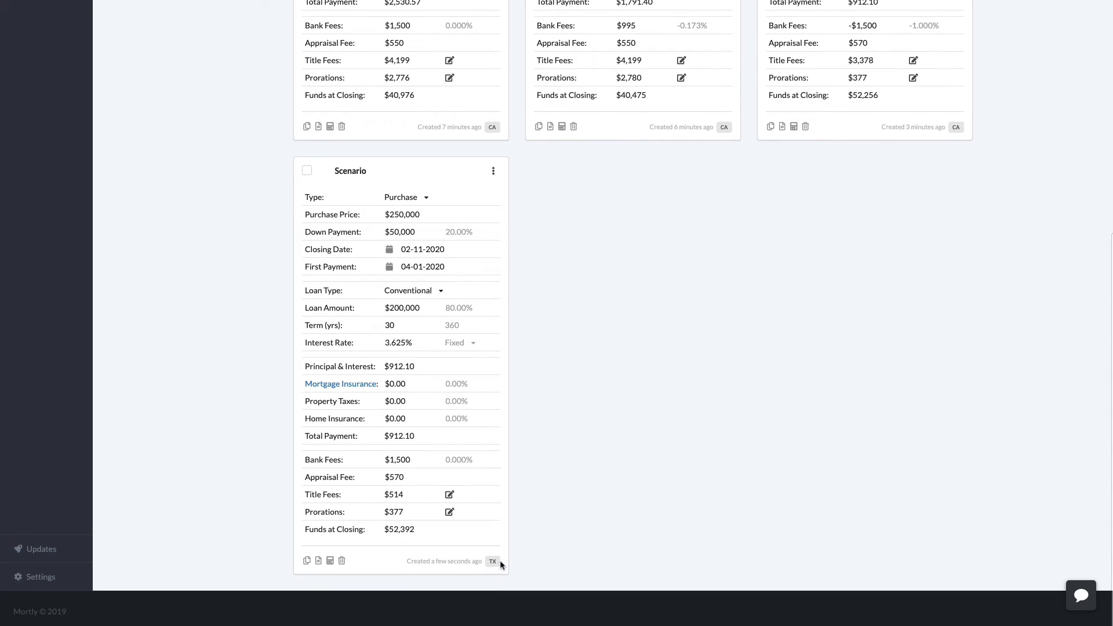
scroll(494, 556, "up", 6)
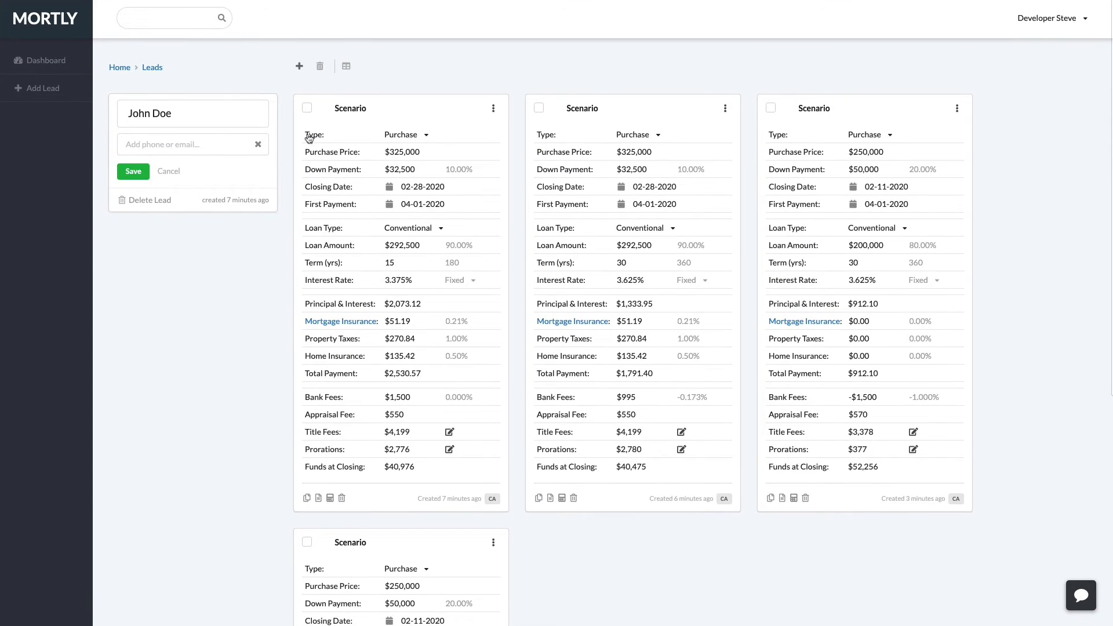
left_click(307, 108)
left_click(539, 107)
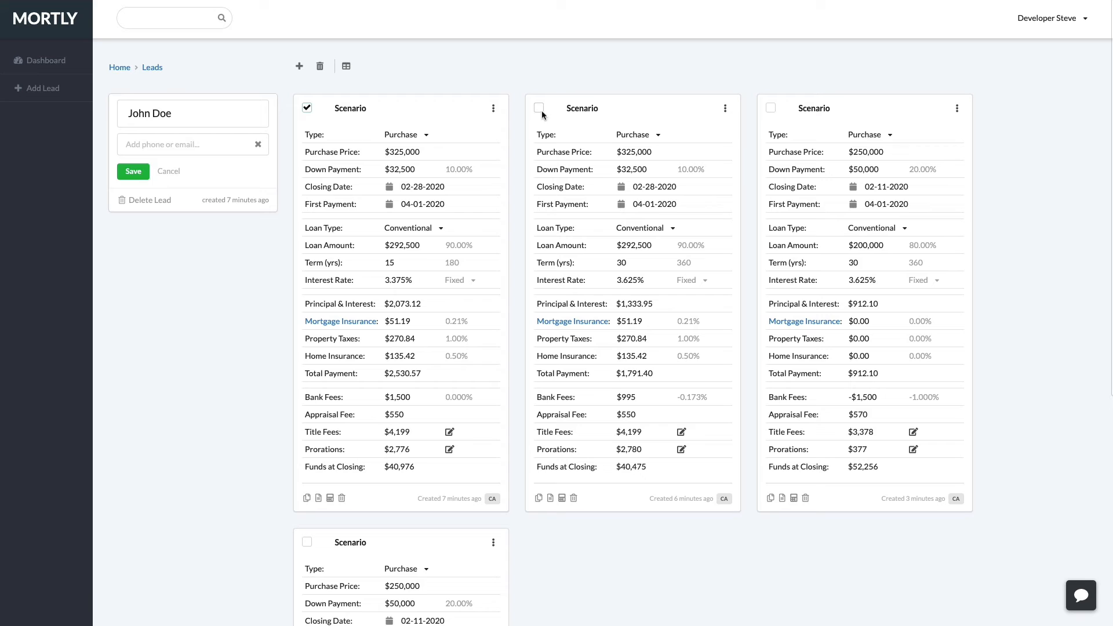
left_click(771, 108)
left_click(346, 66)
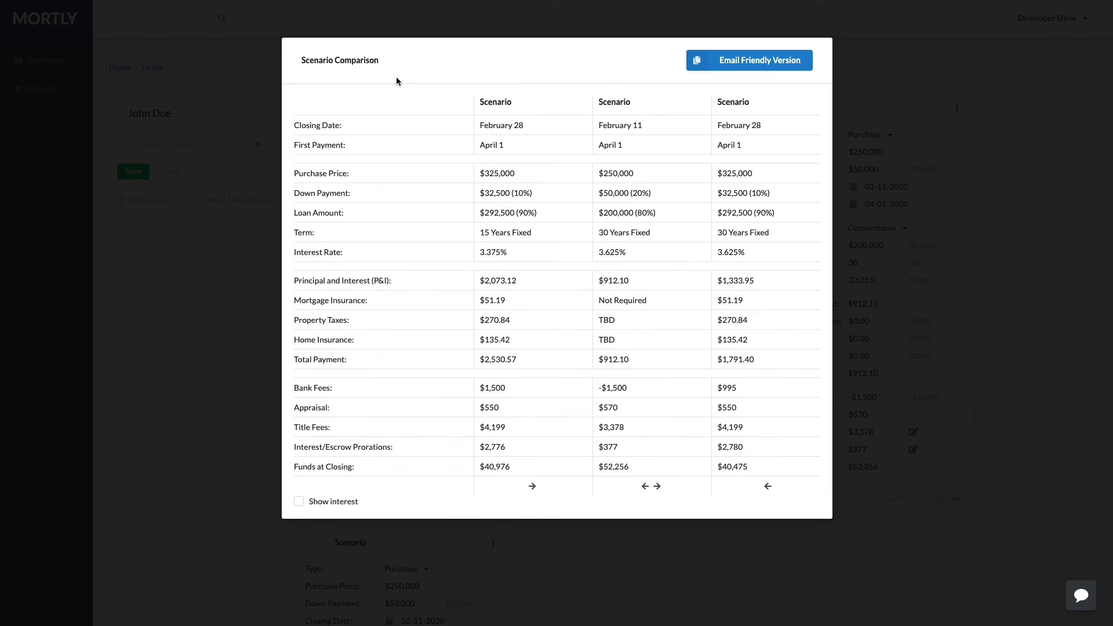
left_click(767, 487)
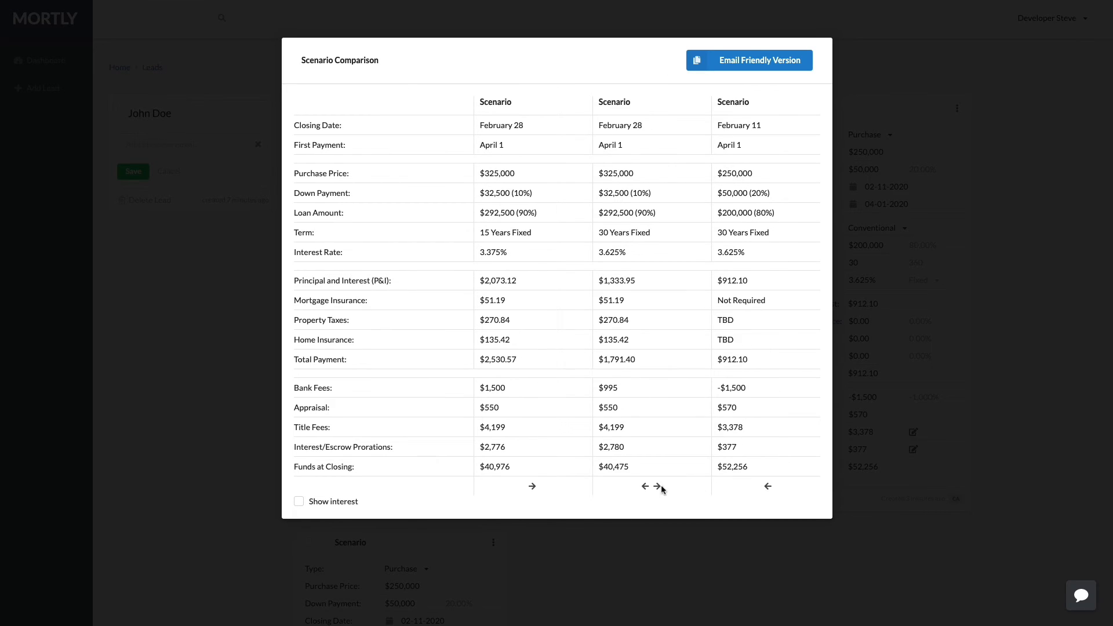
left_click(645, 486)
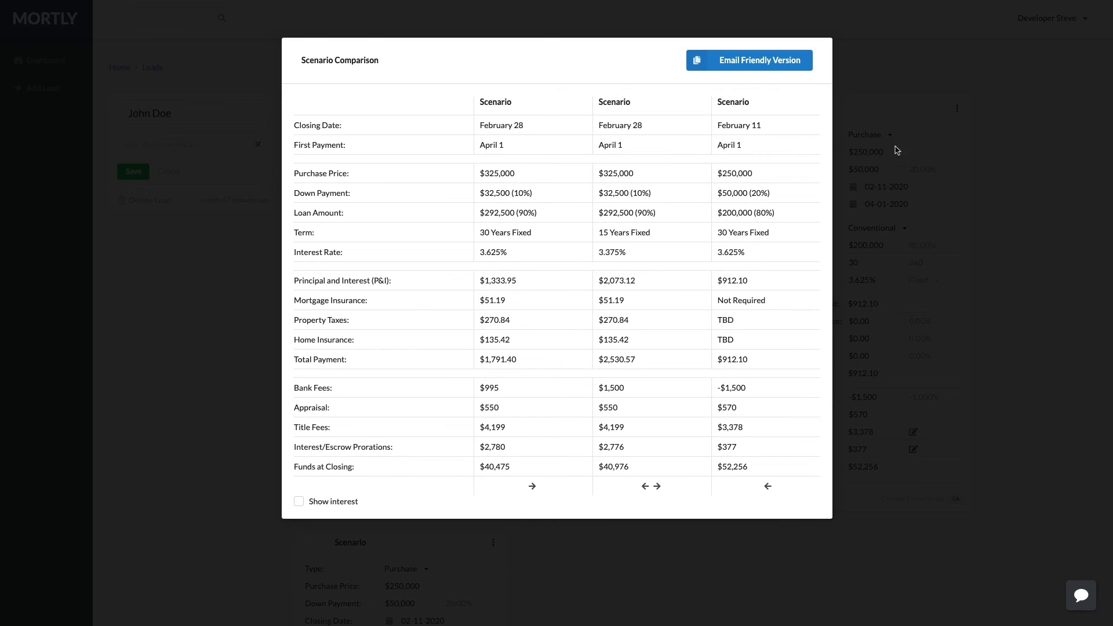
left_click(925, 149)
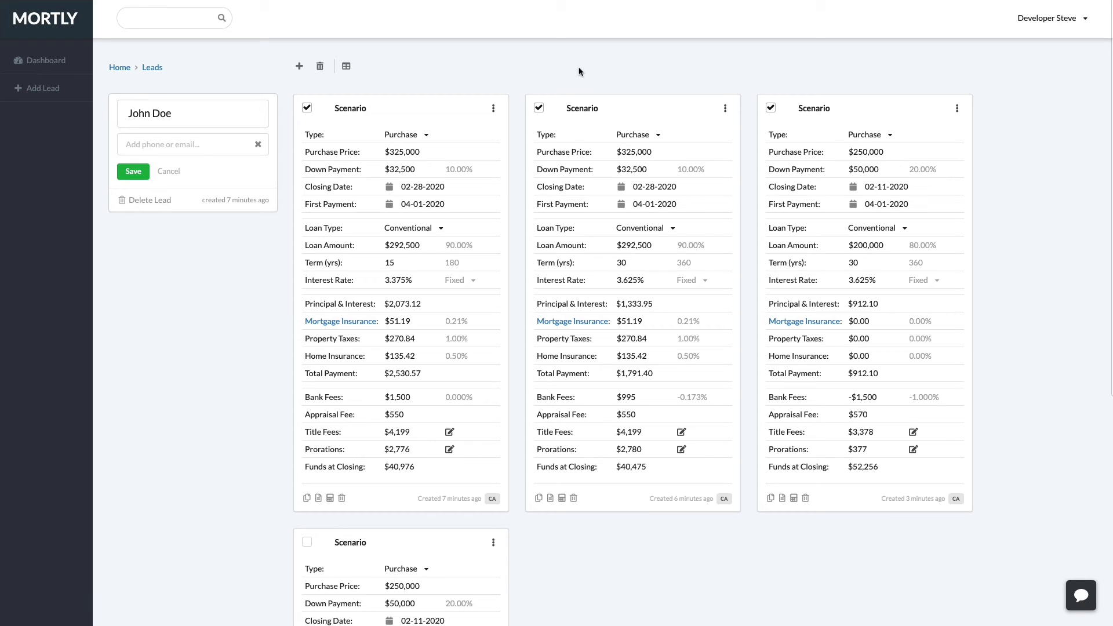
Add a new lead from the Dashboard, entering the lead's full name.
left_click(58, 61)
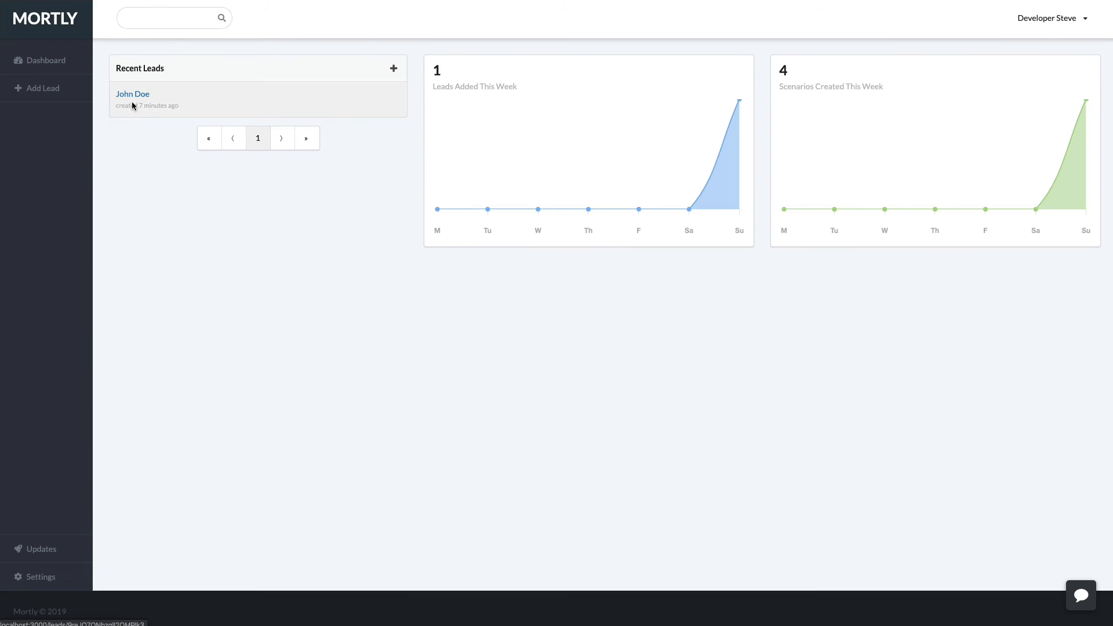
left_click(58, 89)
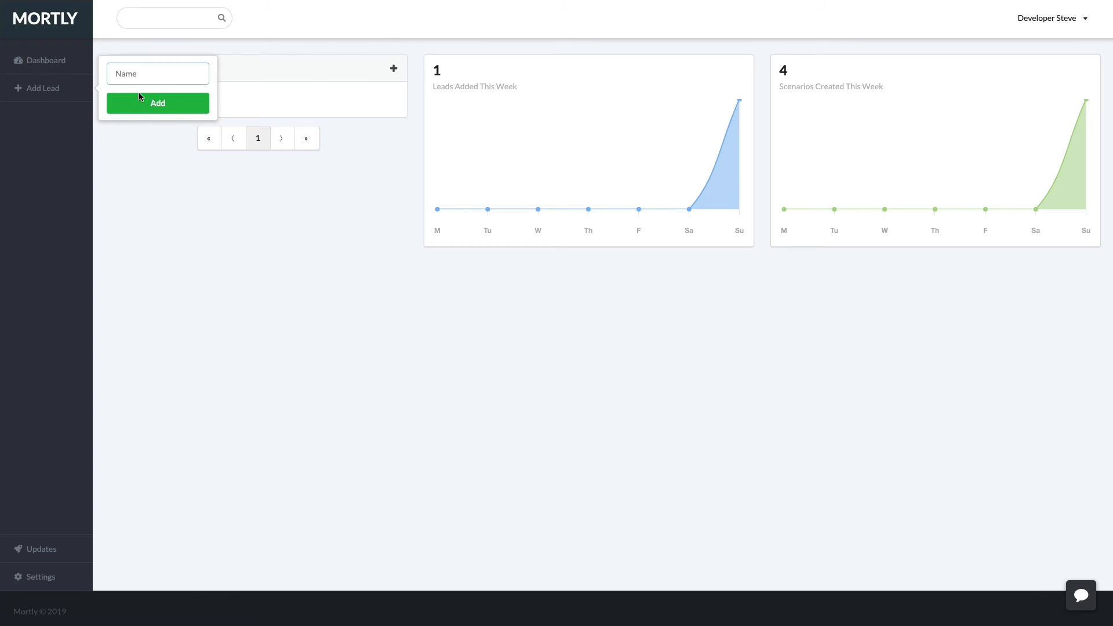
type("Sally Sellers")
key("Return")
Create a Texas scenario for the new lead, then reopen the first lead's page.
left_click(405, 200)
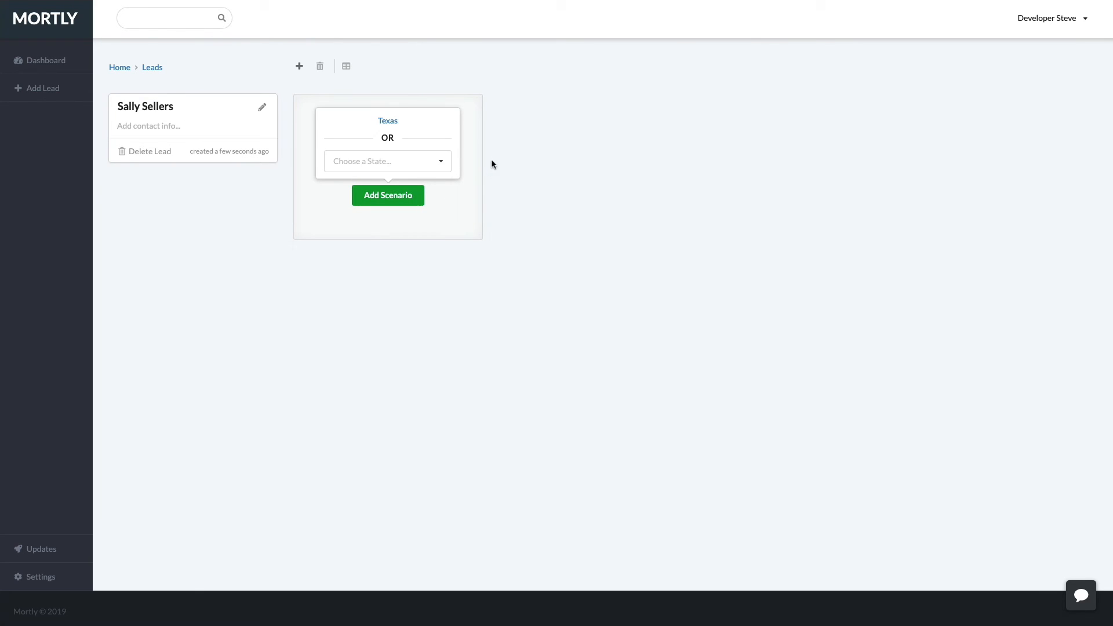
left_click(387, 123)
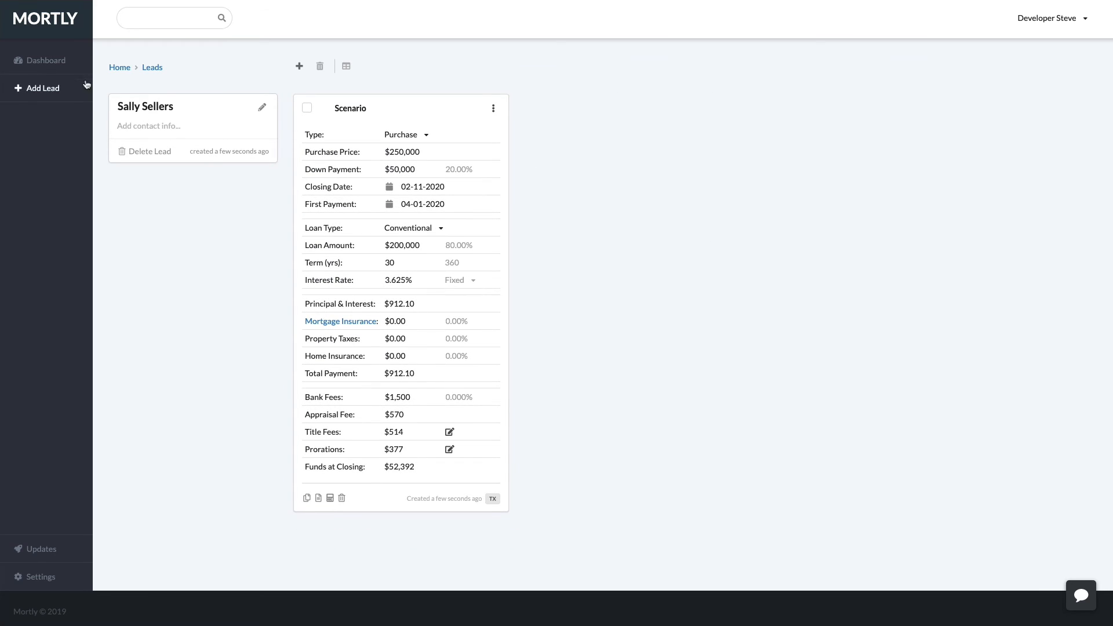
left_click(52, 60)
left_click(169, 128)
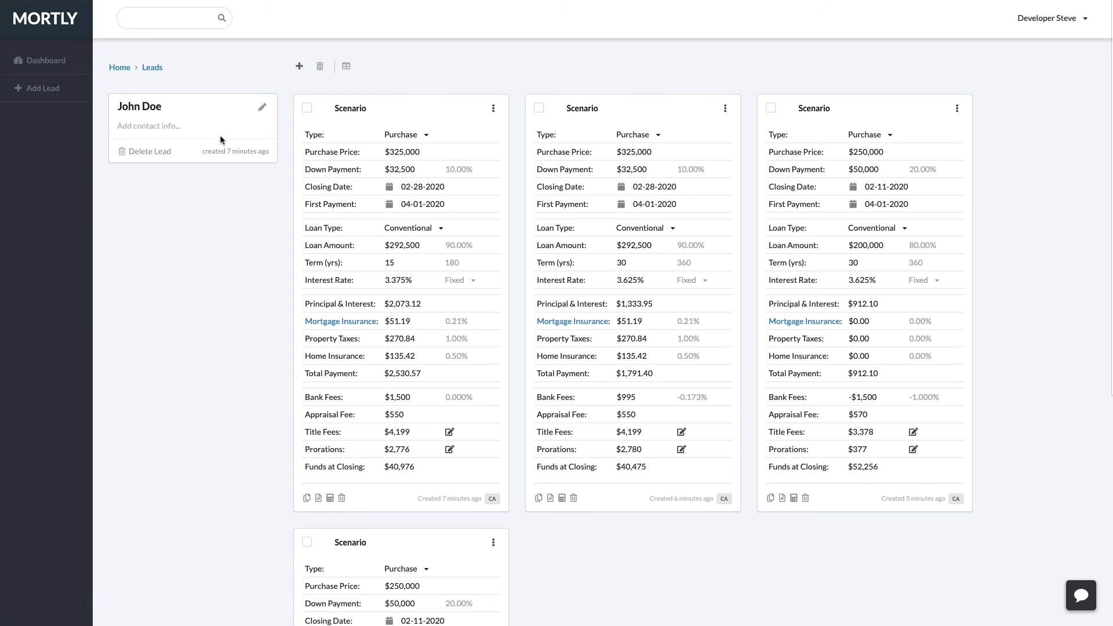
Change the second scenario's loan percentage from 90 to 95 ($308,750).
left_click(695, 326)
left_click(650, 256)
left_click(700, 251)
type("95")
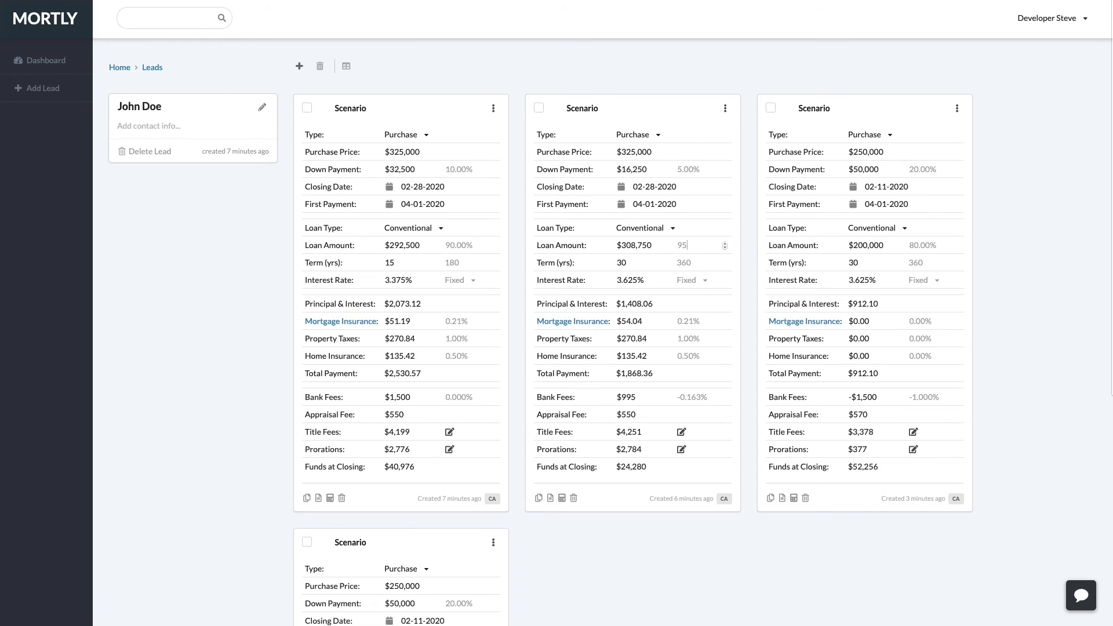
Refresh mortgage insurance rates to $74.62 and preview the scenario's Fees Worksheet.
left_click(589, 321)
left_click(574, 264)
left_click(550, 500)
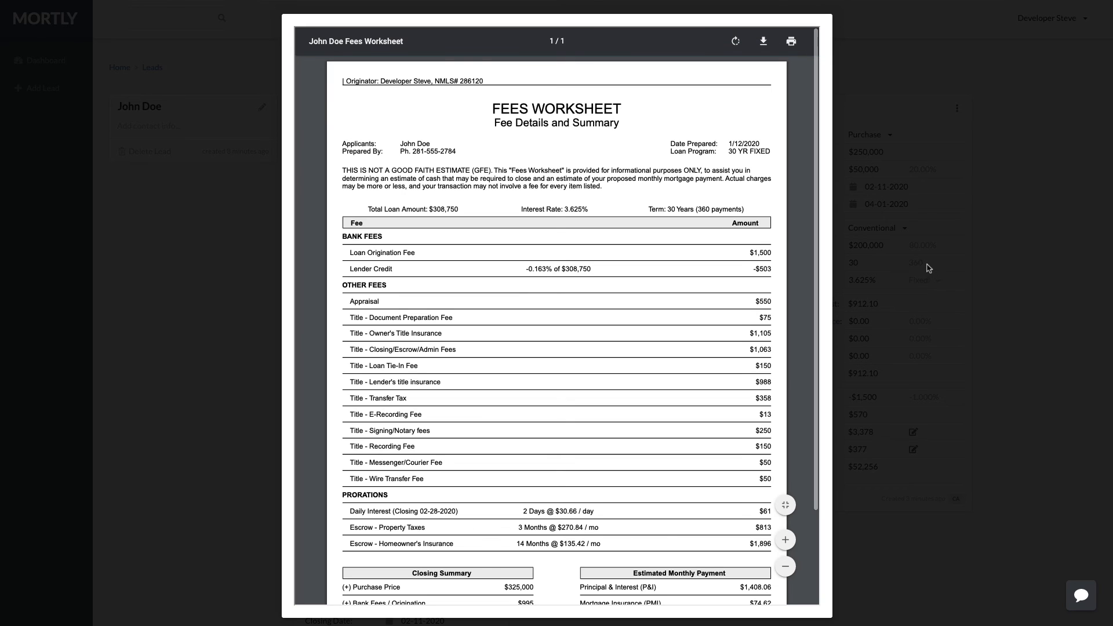
left_click(929, 266)
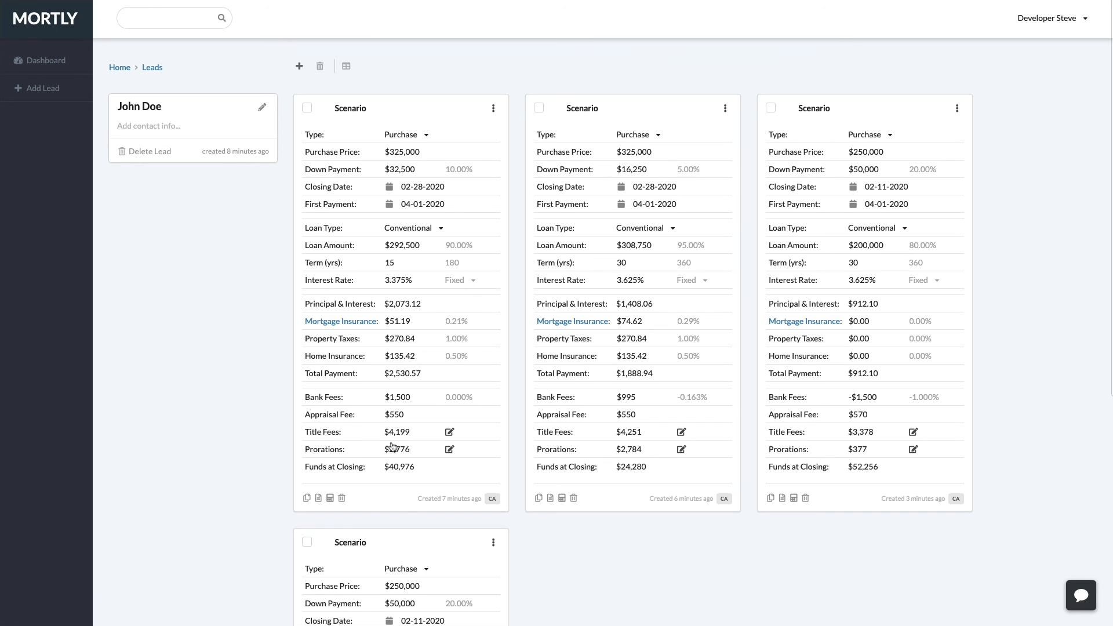
left_click(331, 499)
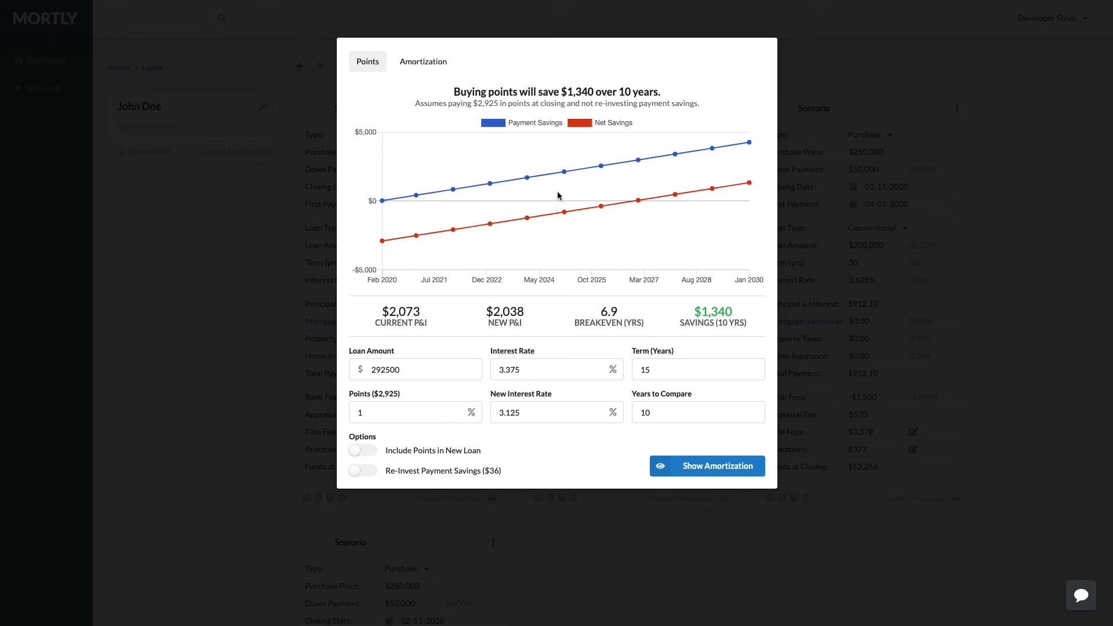
left_click(435, 66)
left_click(245, 227)
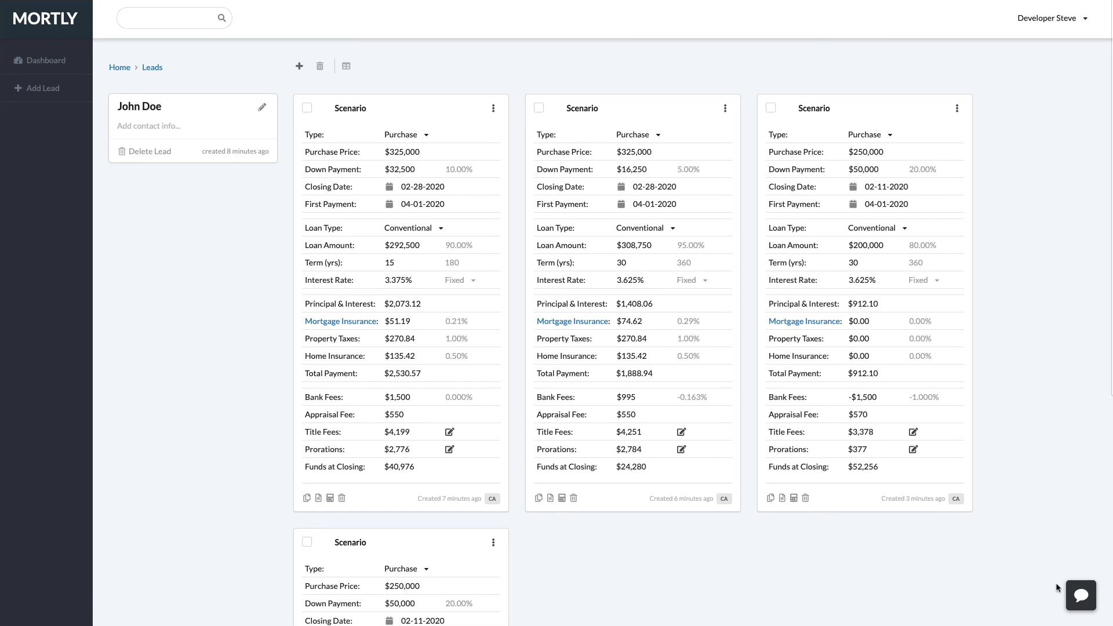
left_click(1077, 591)
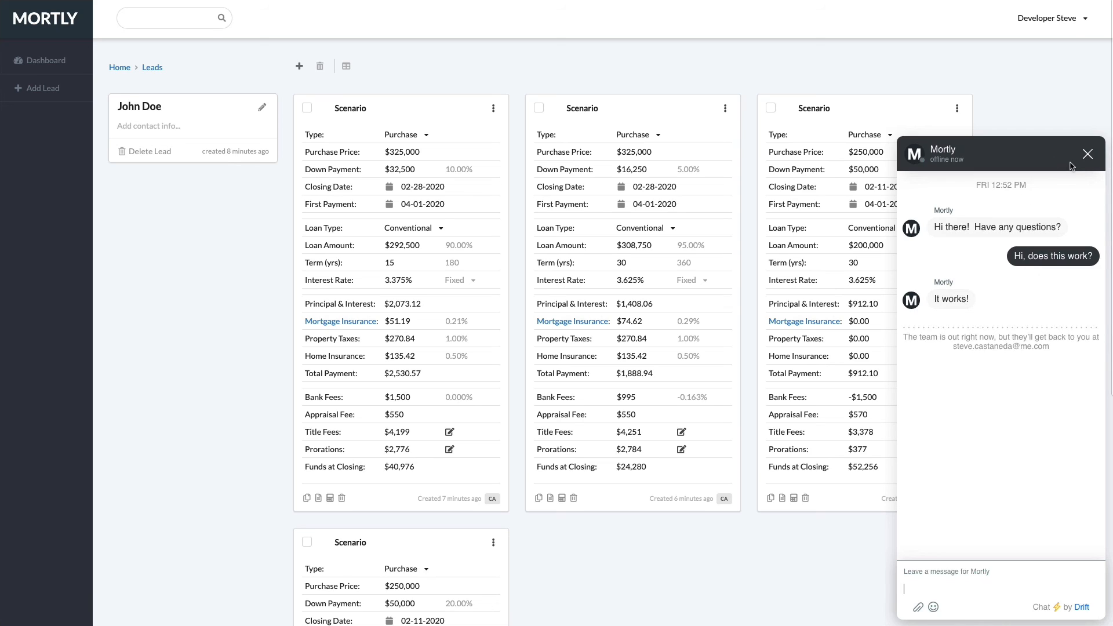
left_click(1088, 154)
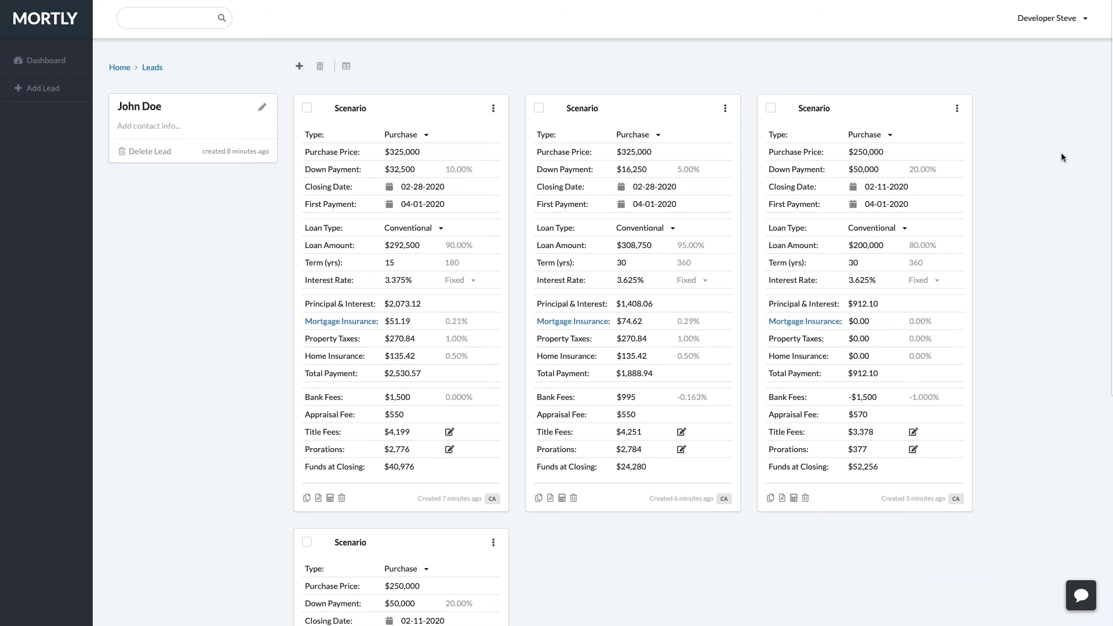